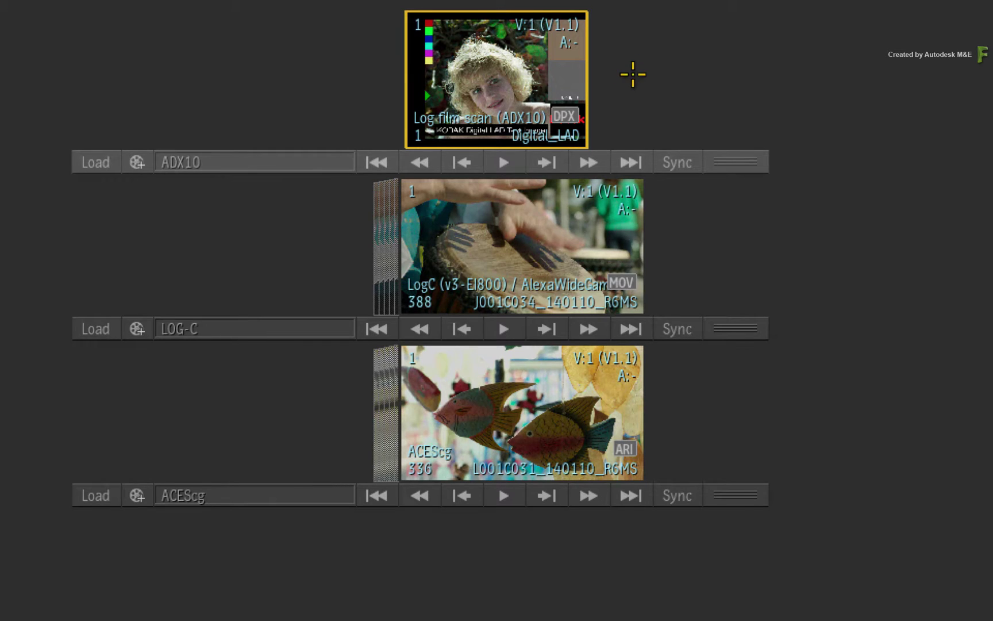
Check the ADX10, LOG-C and ACEScg clips, then bring up Colour Management Viewing Rules preferences.
drag(485, 72, 469, 72)
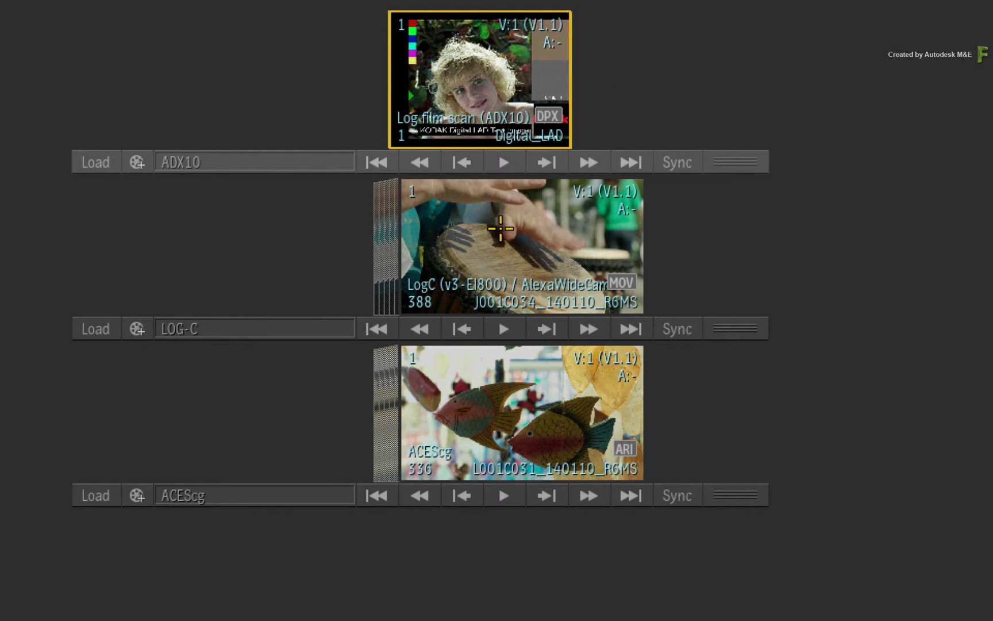
click(500, 248)
click(476, 405)
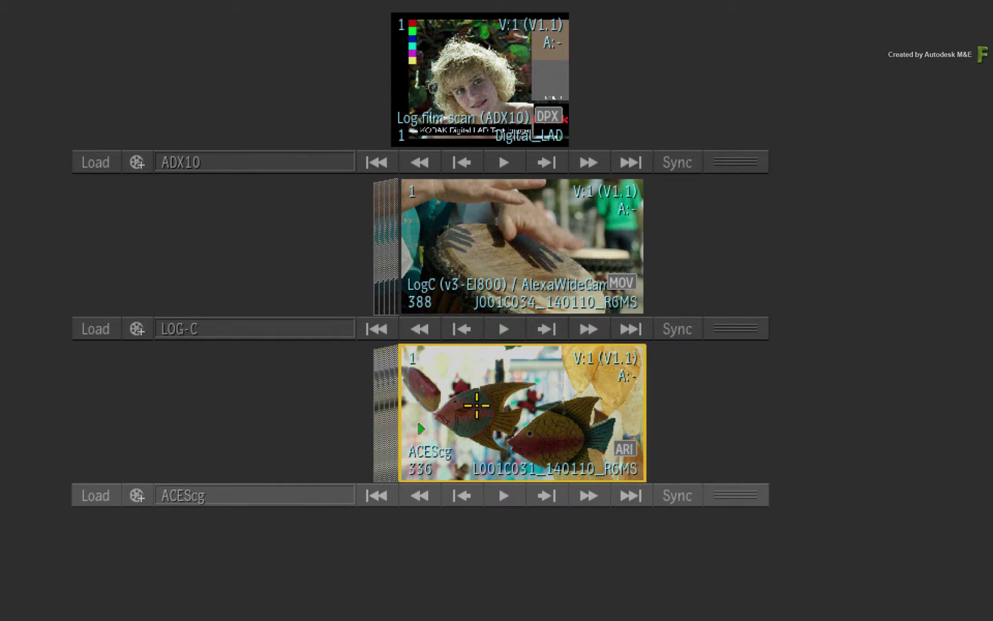
click(482, 224)
click(483, 69)
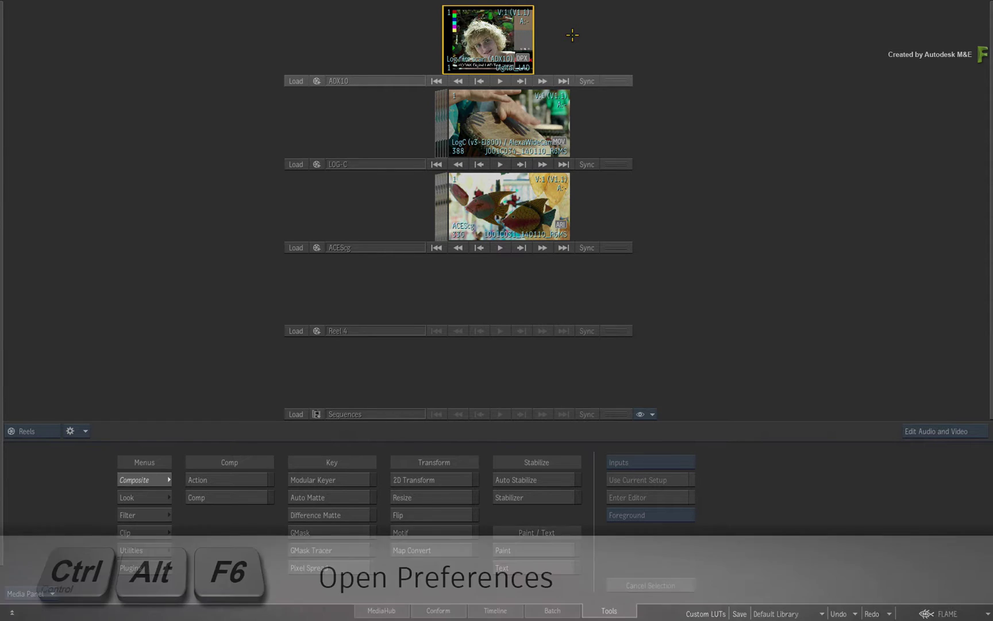
key(ctrl+alt+F6)
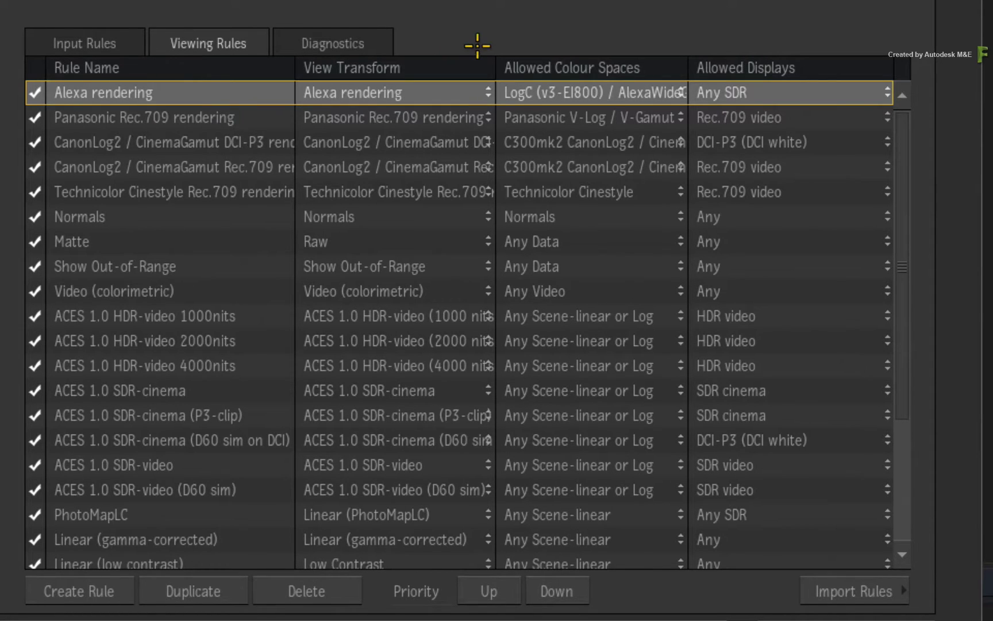
Create viewing rule Rule 1 and start adding a new view transform for it.
click(86, 595)
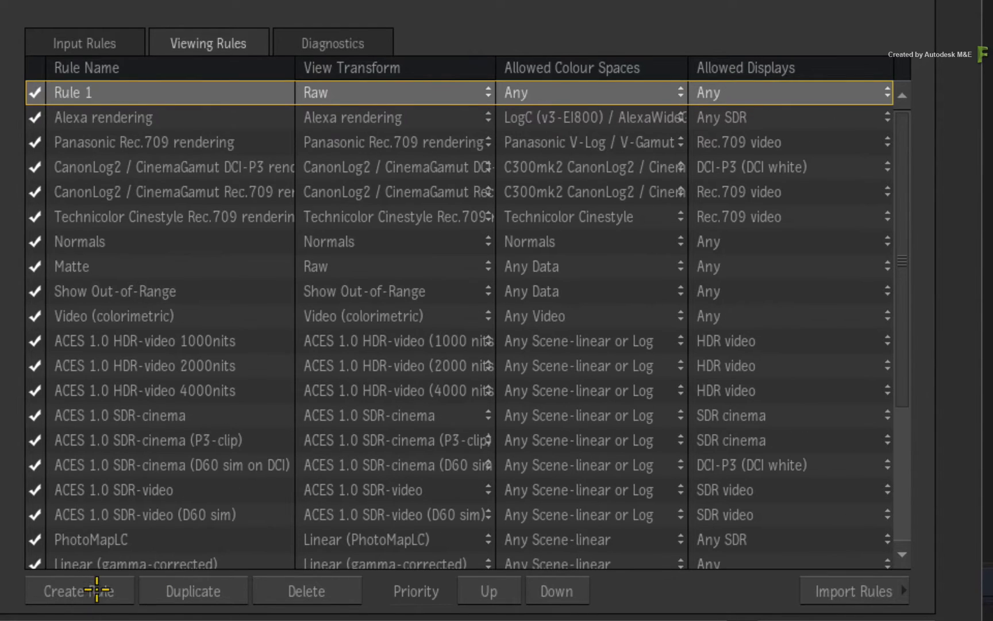
click(366, 94)
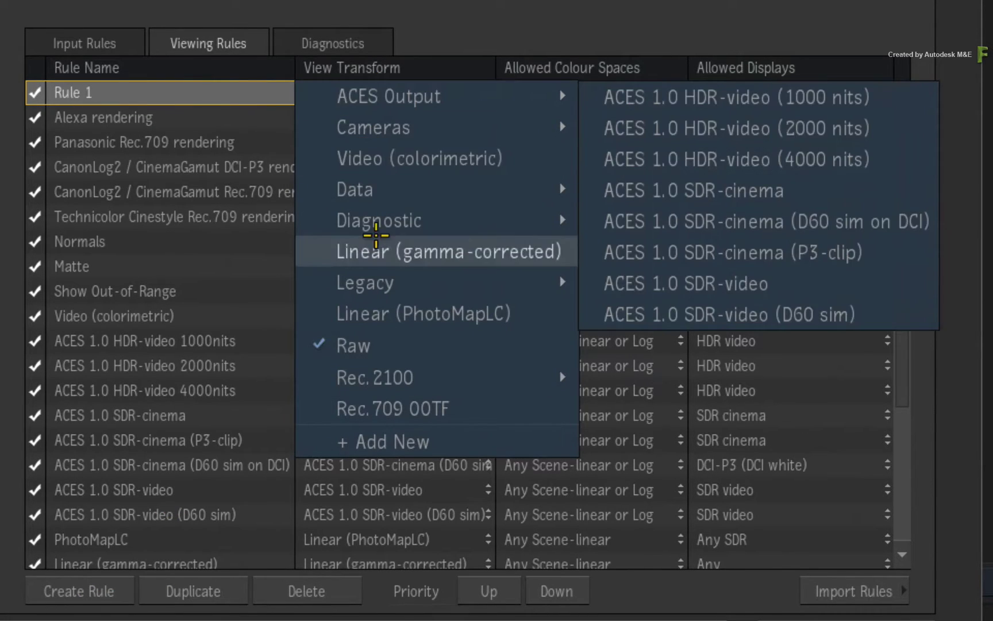
click(460, 441)
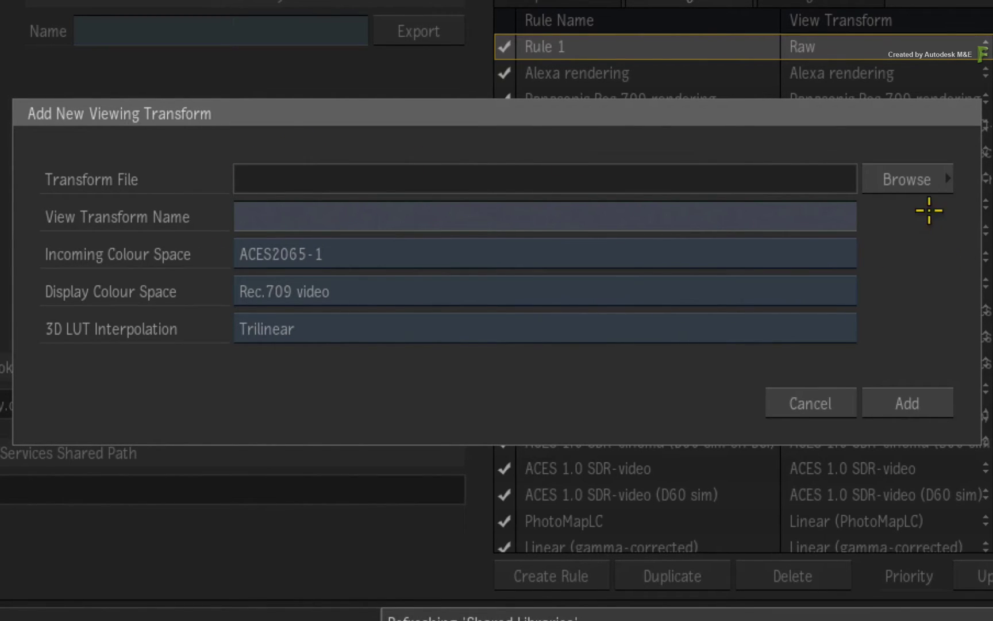
Use the Kodak2383 HD broadcast .3dl LUT from the bookmarked folder as the transform file.
click(922, 182)
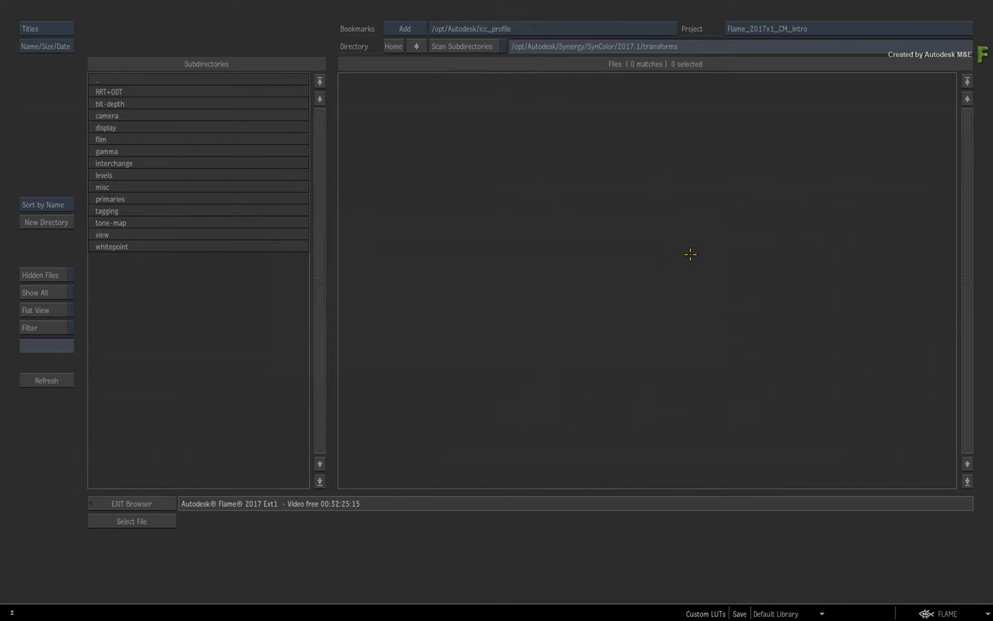
click(529, 29)
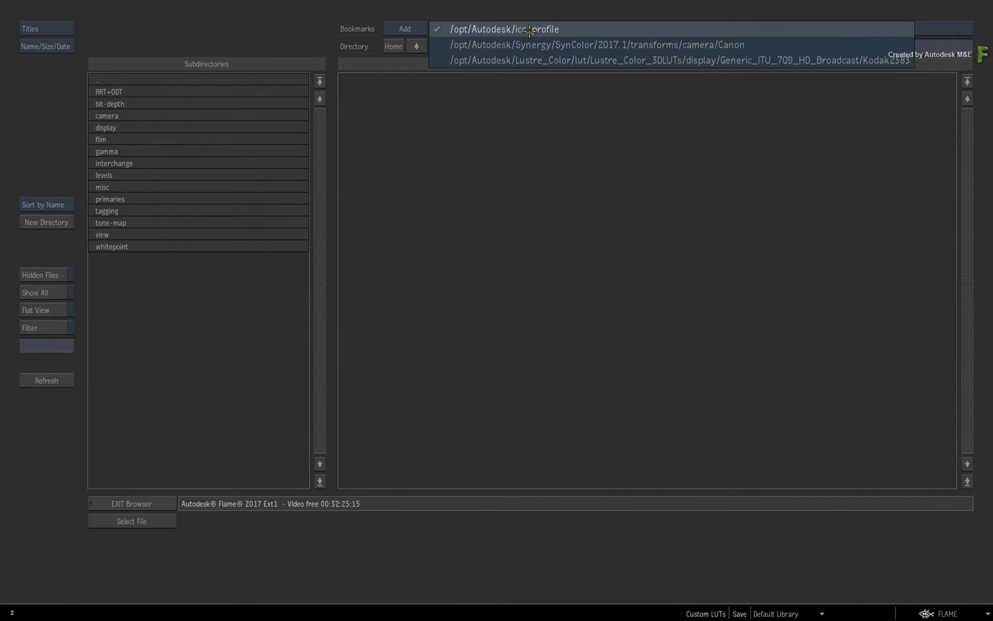
click(526, 61)
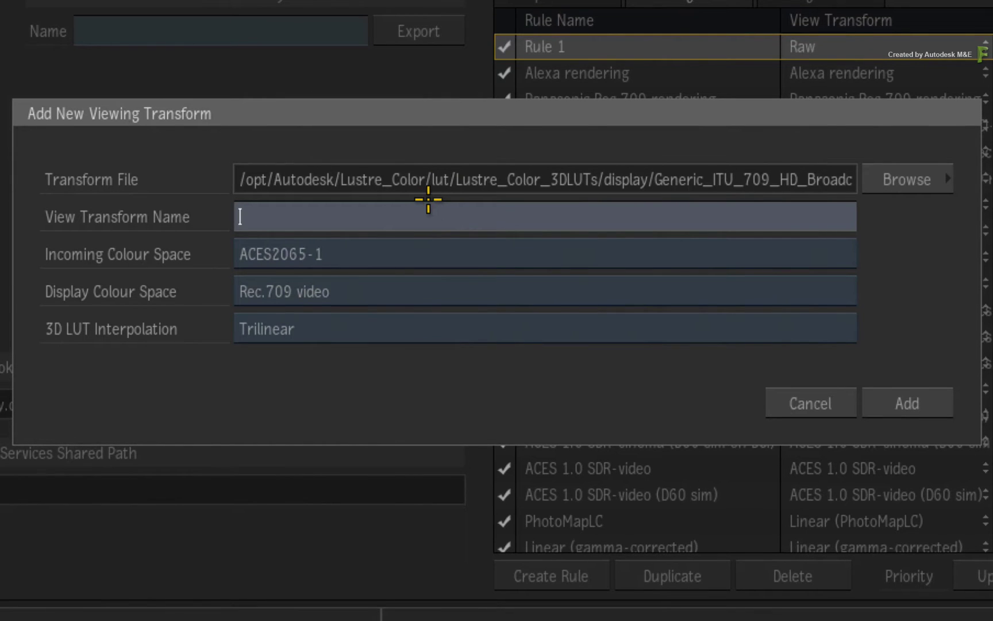
Name the view transform 'KODAK 2383', with incoming and display colour spaces initially set to Raw.
text(KODAK 2383)
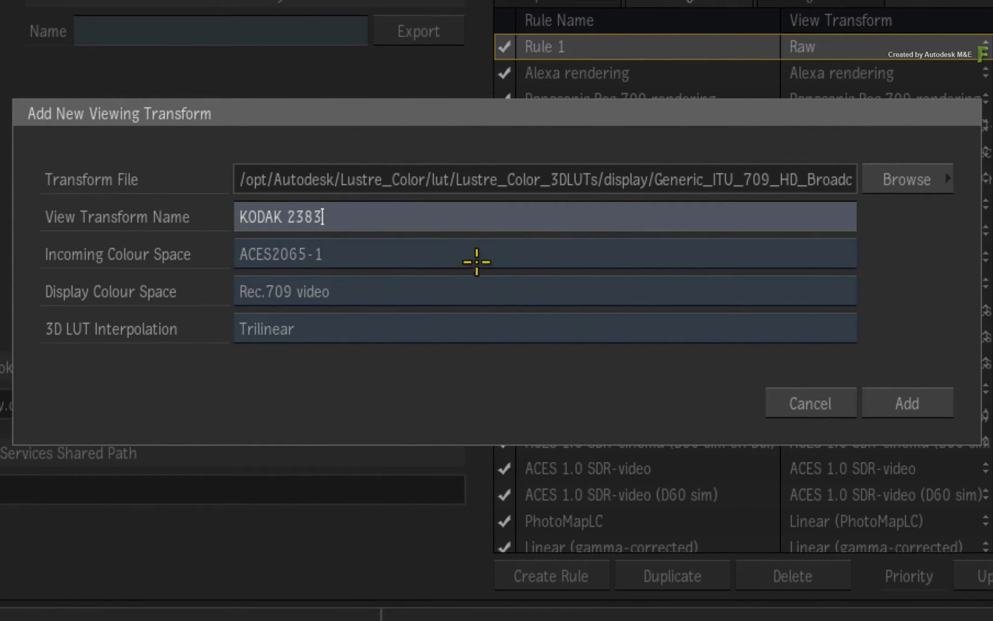
key(Return)
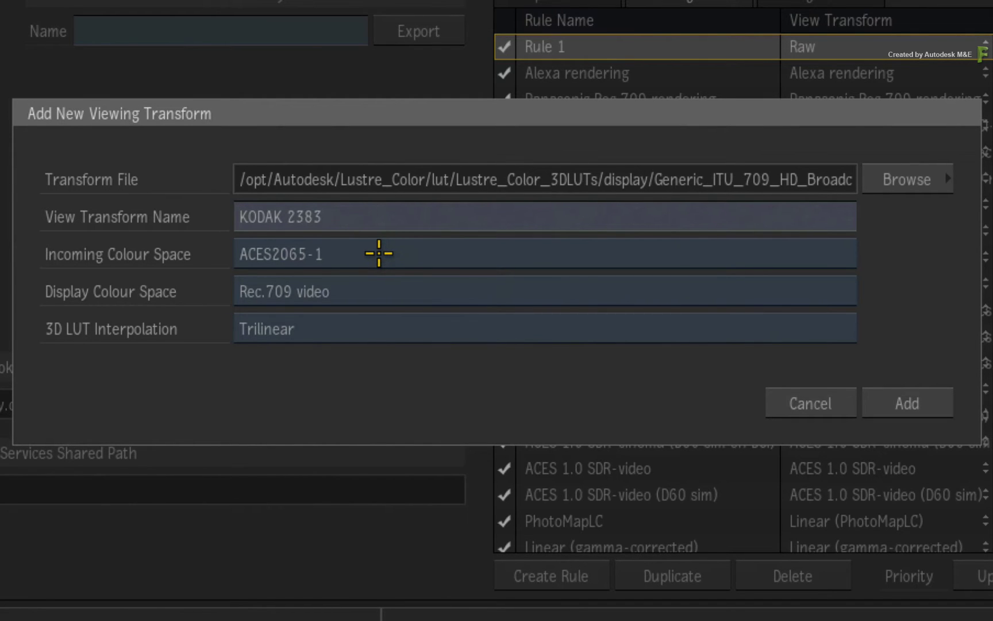
click(378, 253)
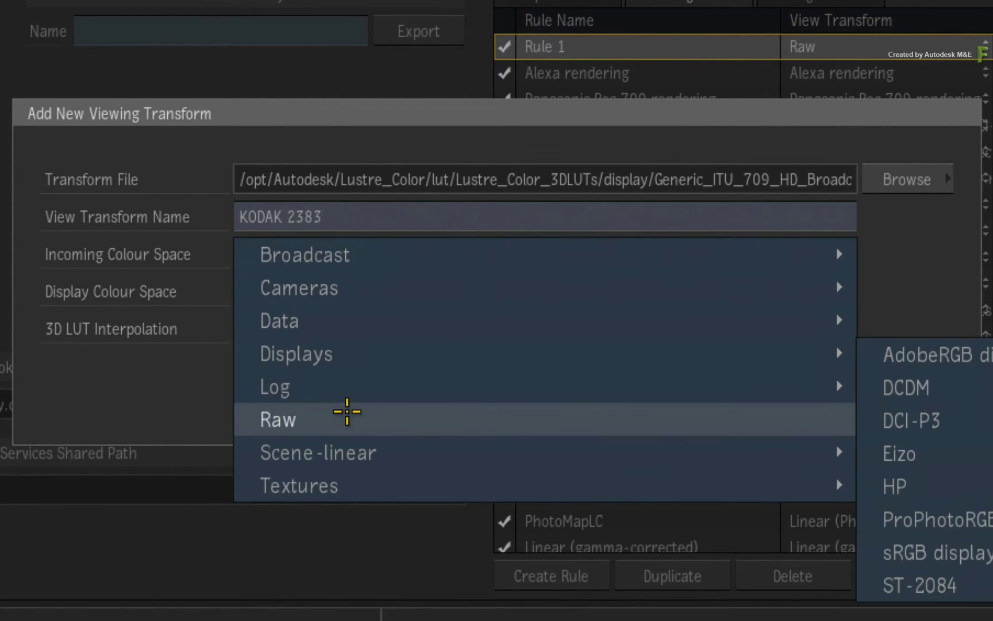
click(345, 413)
click(340, 285)
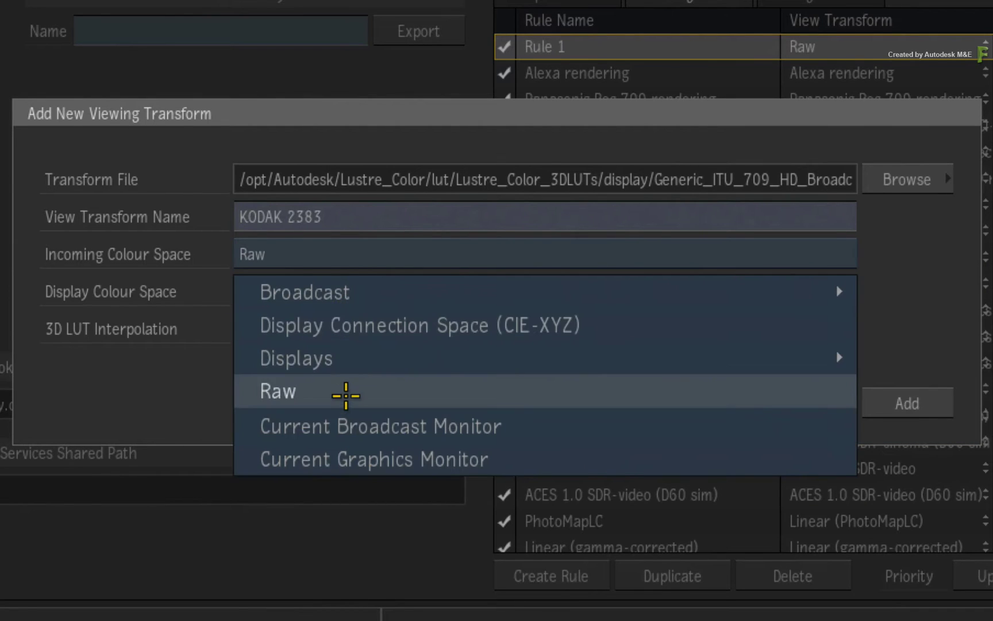
click(344, 393)
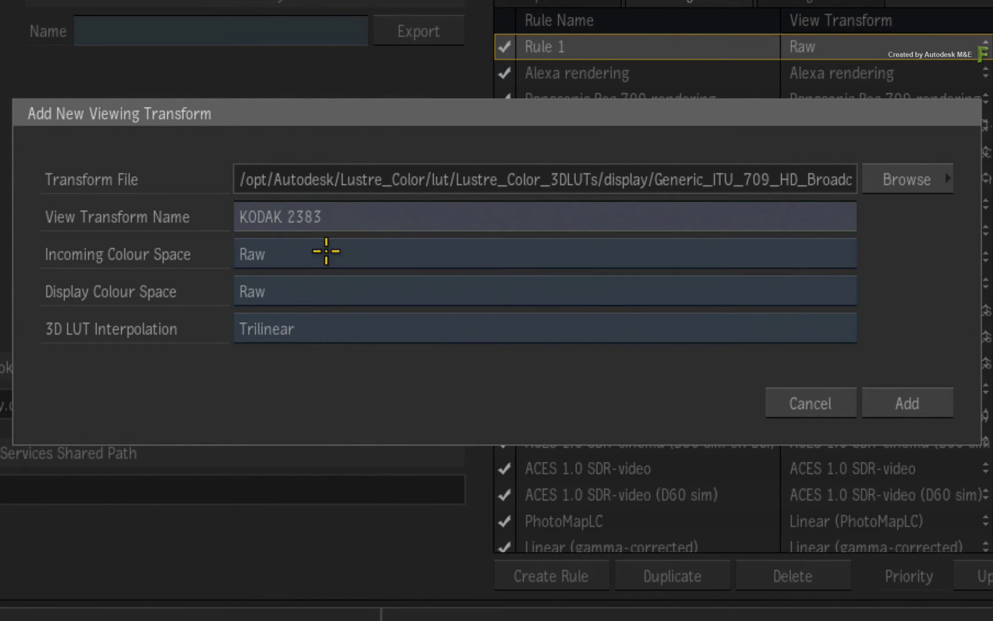
Set the incoming colour space to Log film scan (ADX10) and display to Rec.709 video.
click(326, 252)
mouse_move(328, 386)
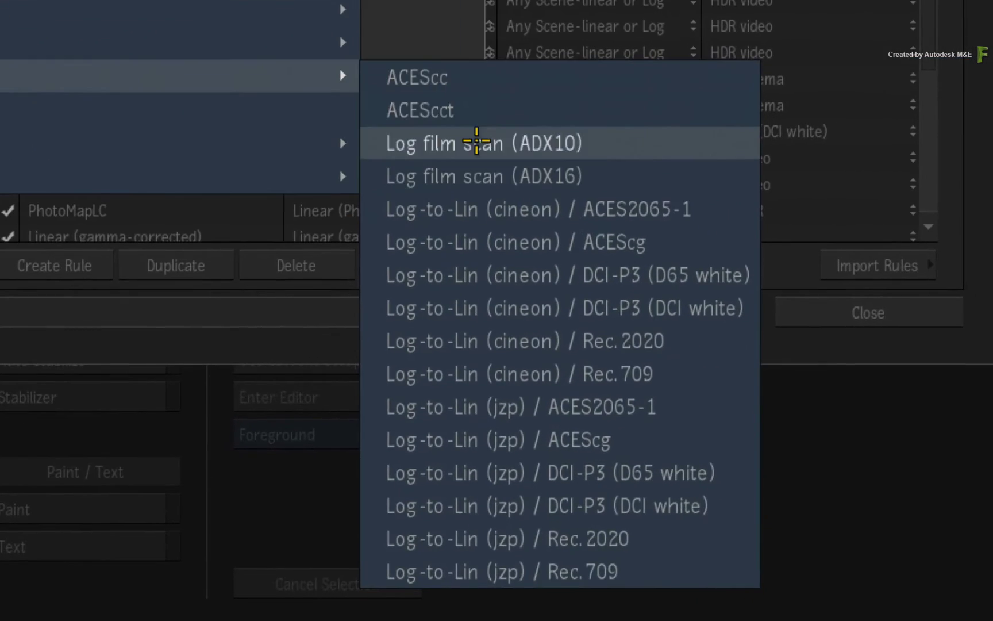
click(834, 358)
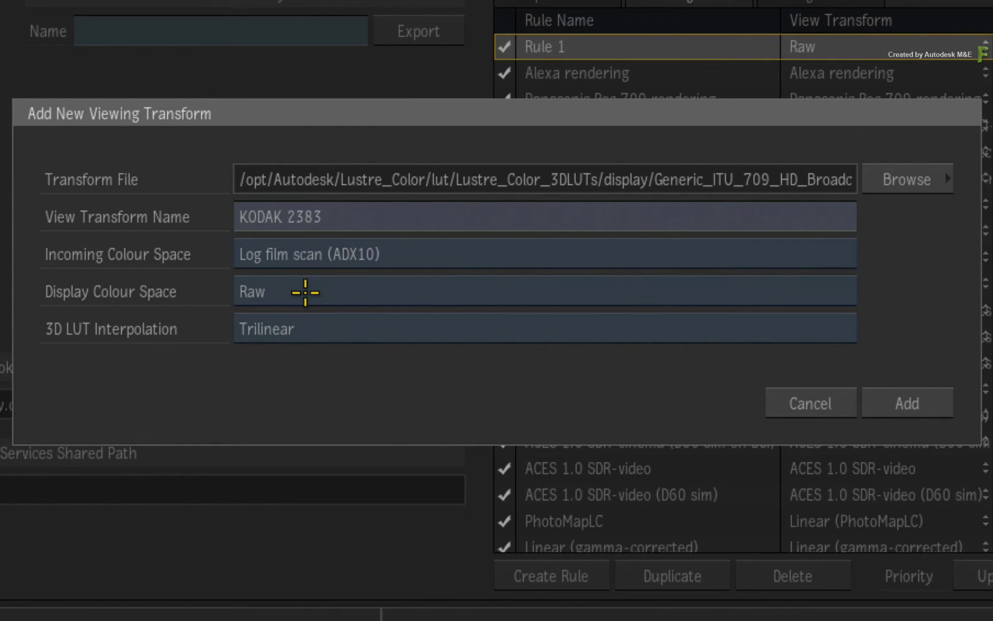
click(306, 289)
mouse_move(314, 293)
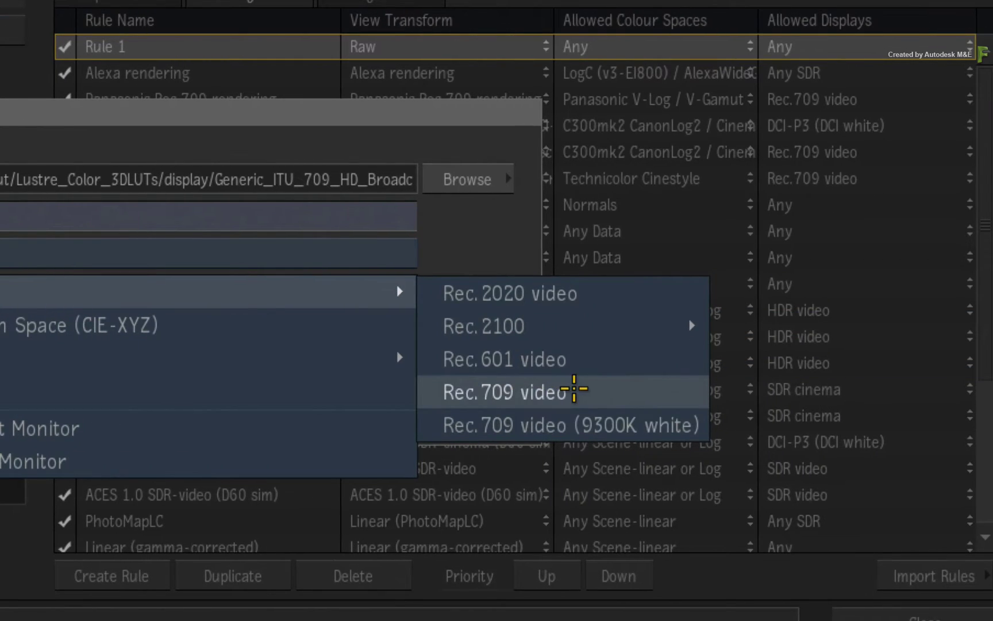
click(638, 392)
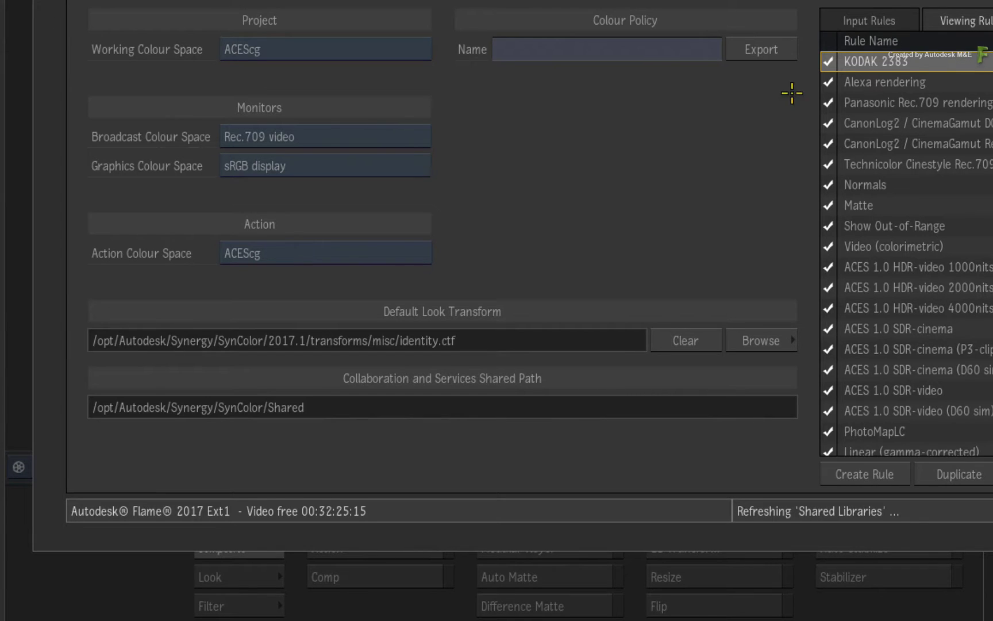
Set the graphics monitor colour space to Rec.709 video.
click(320, 166)
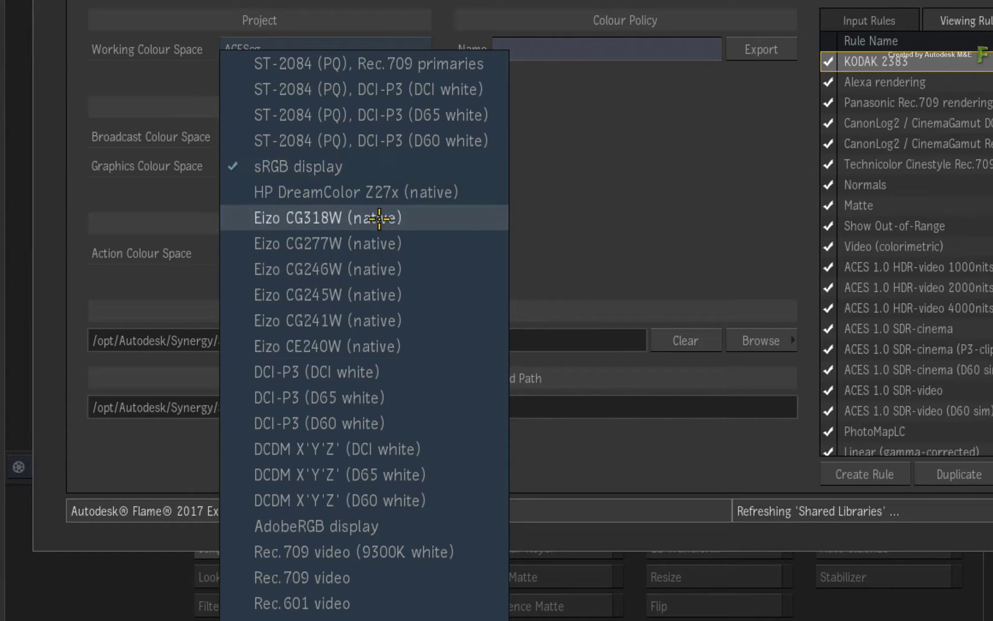
click(454, 576)
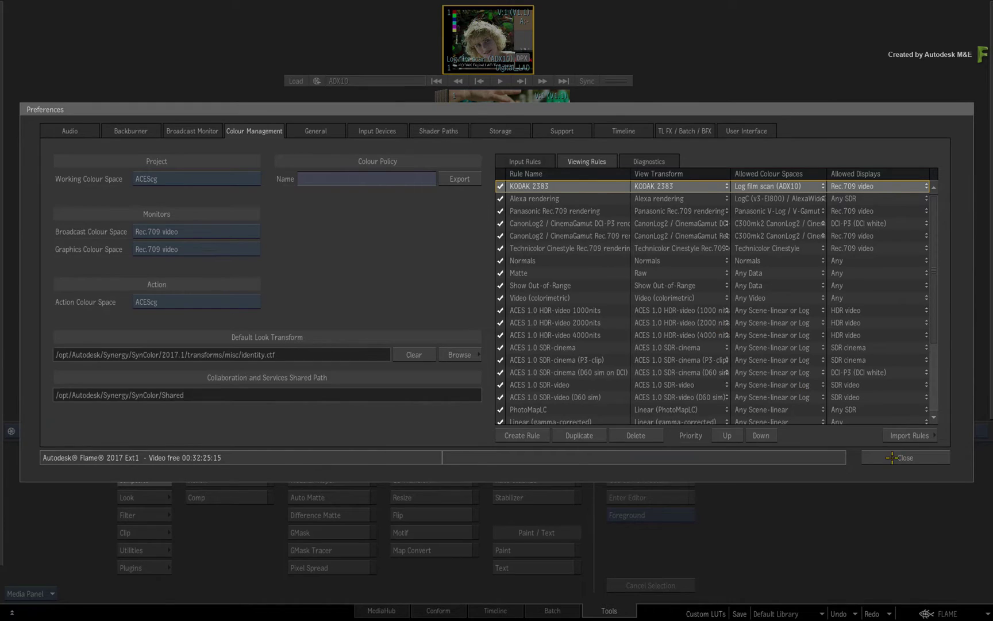
Close preferences, view the ADX10 Digital_LAD clip in the Player, then reselect clips on the reels.
click(891, 457)
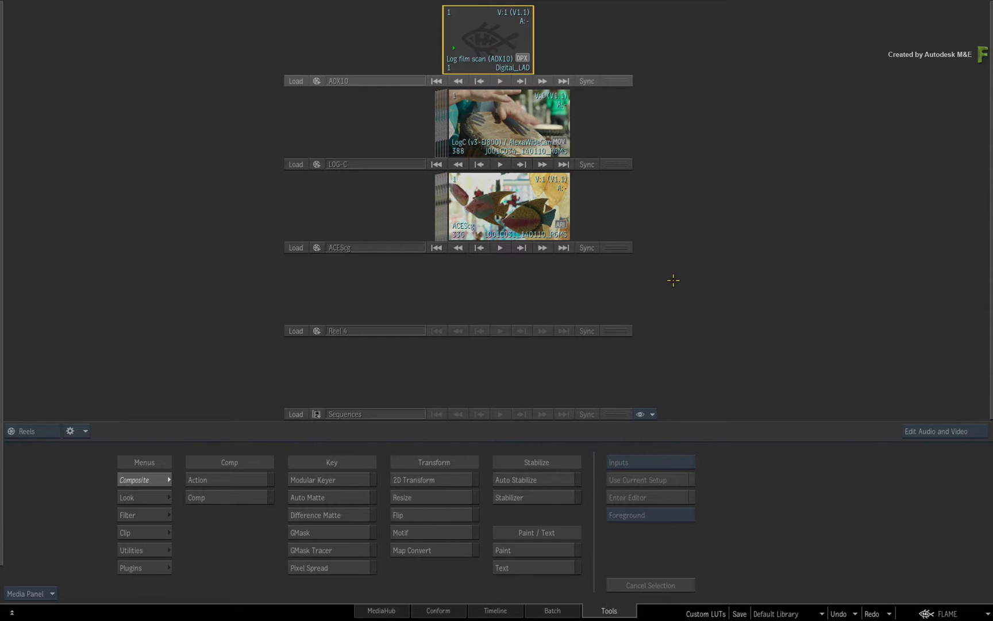
double_click(491, 39)
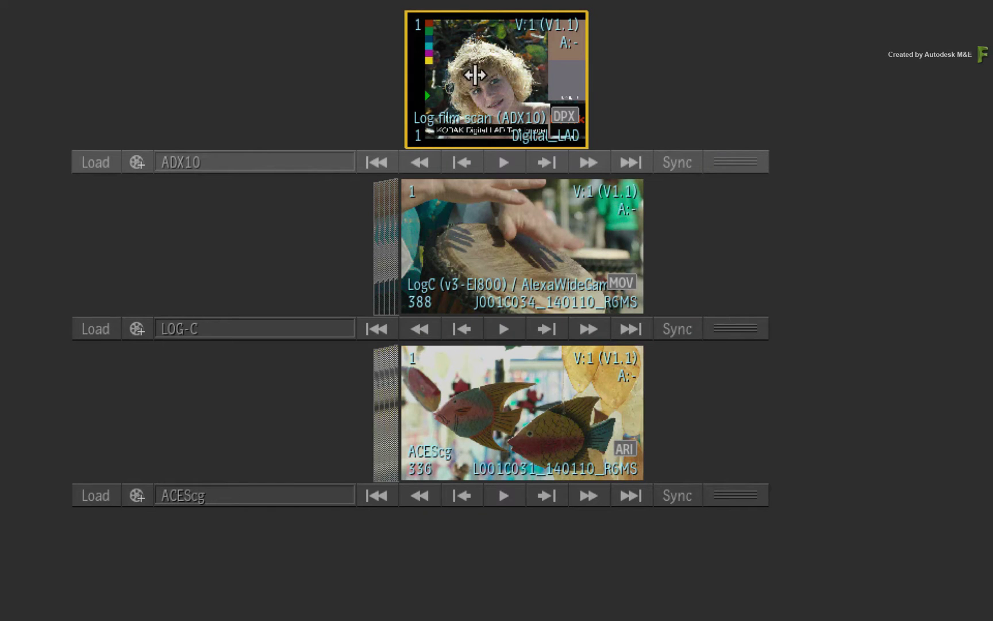
drag(475, 75, 473, 80)
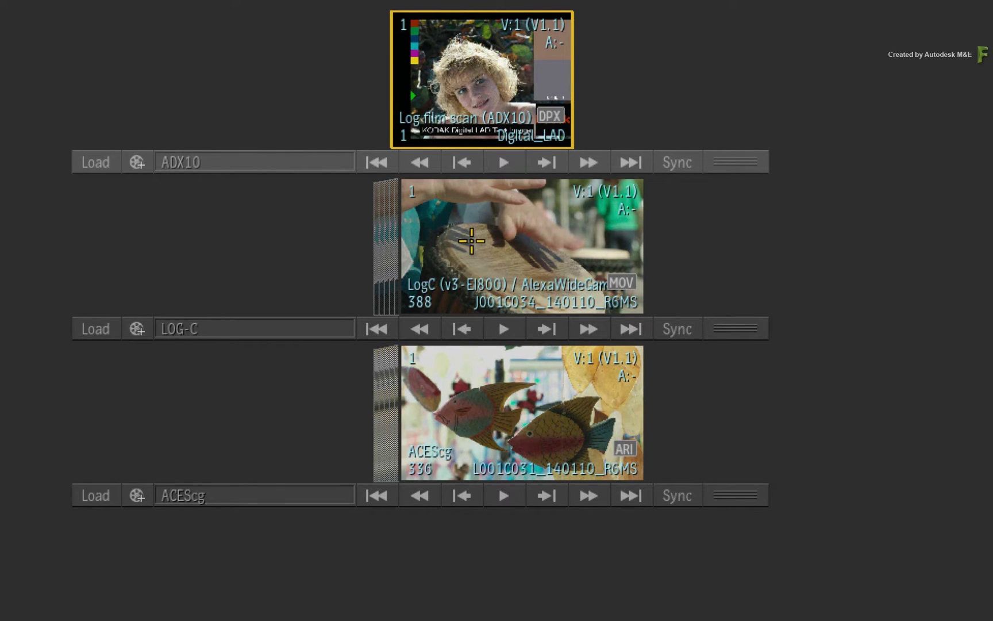
click(471, 241)
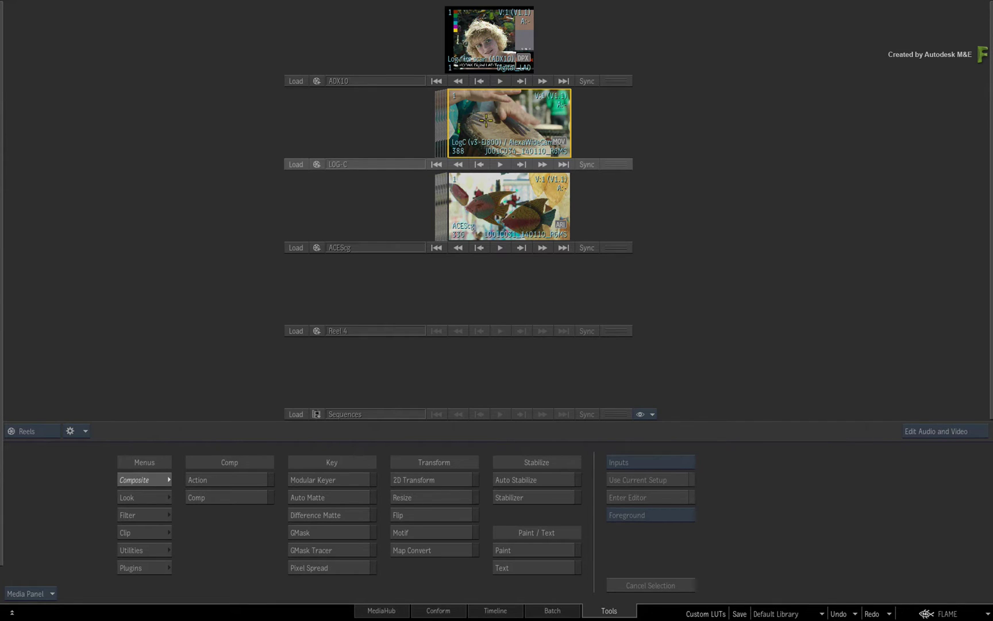
Change the KODAK 2383 rule's allowed colour spaces from ADX10 to Any Log.
key(ctrl+alt+F6)
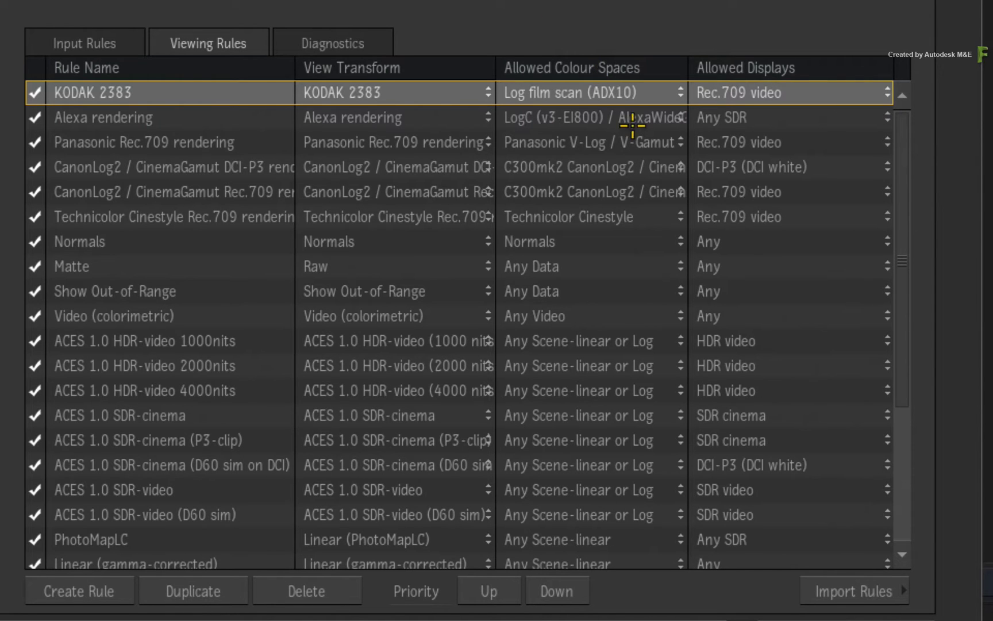
click(612, 90)
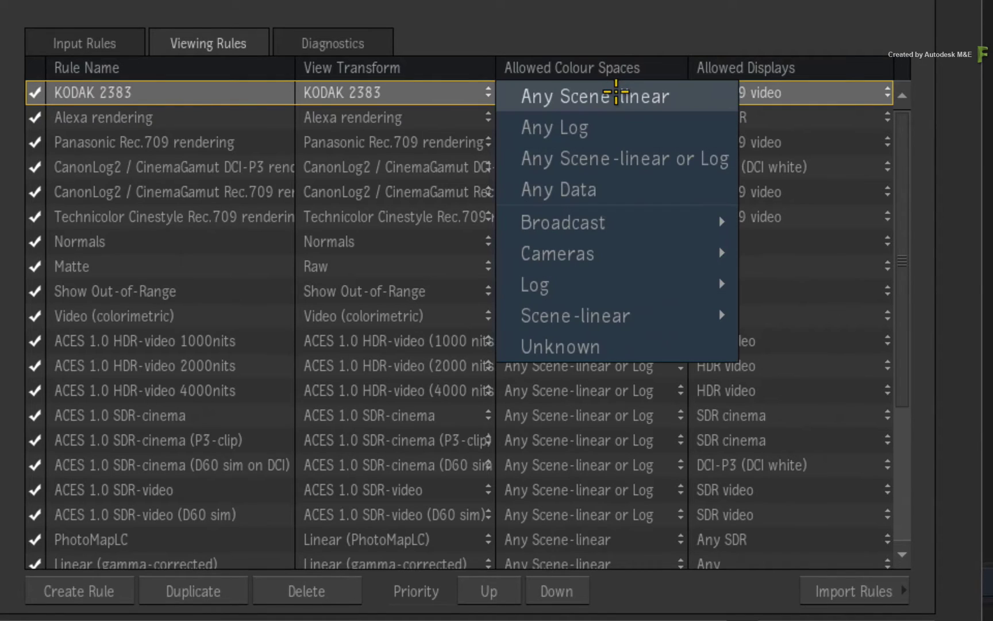
click(584, 127)
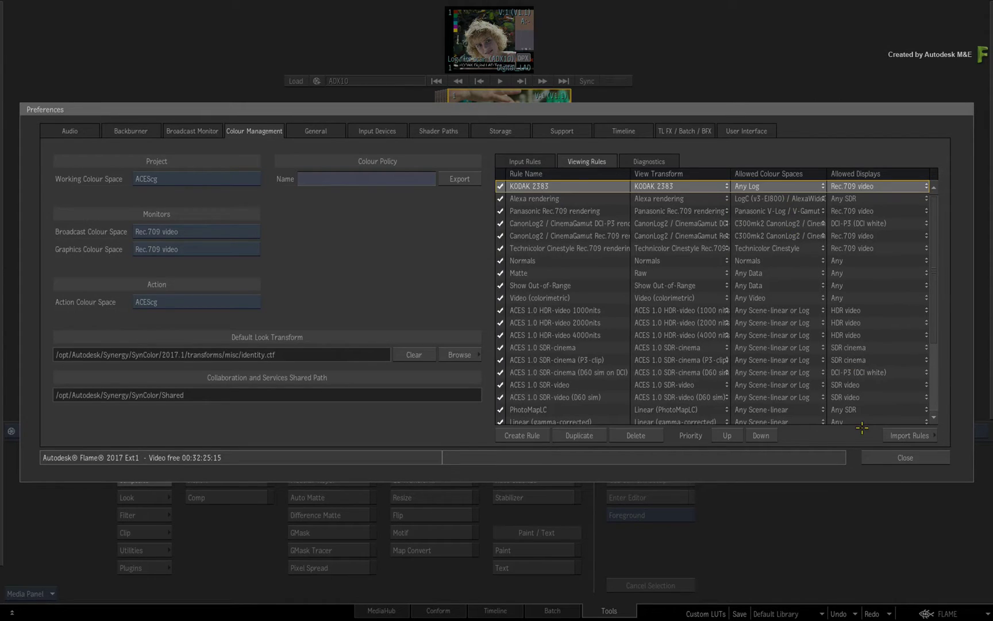
click(875, 455)
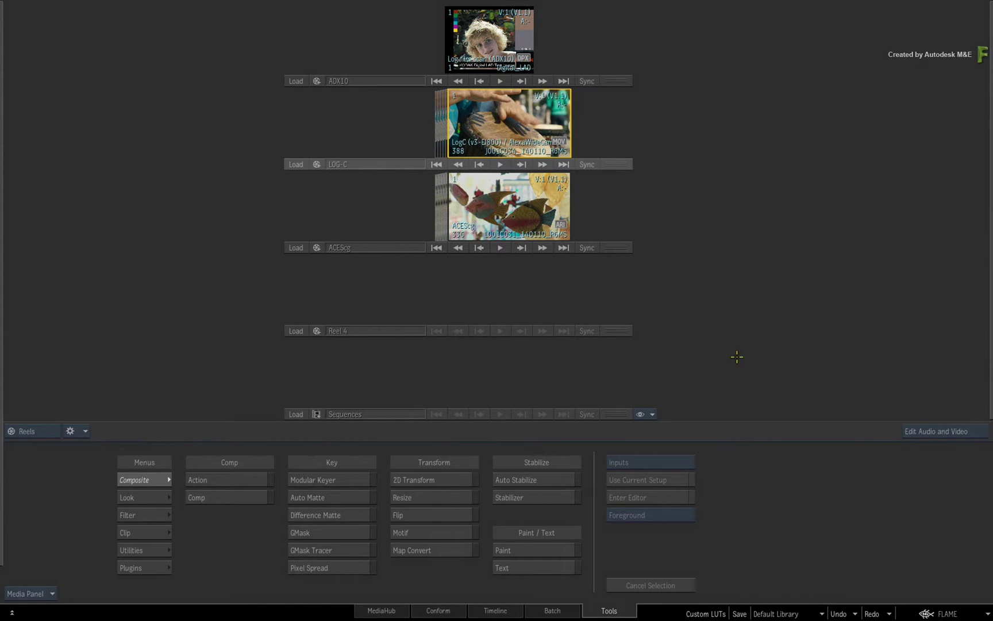
View the LOG-C drum clip full-size through the KODAK 2383 transform, then return to the reels.
double_click(502, 120)
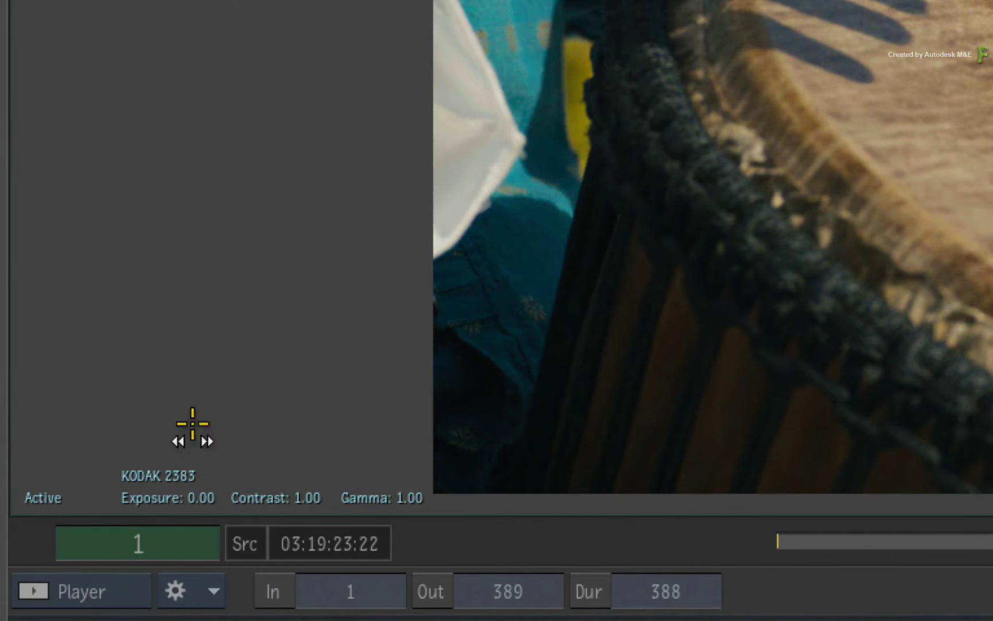
click(182, 475)
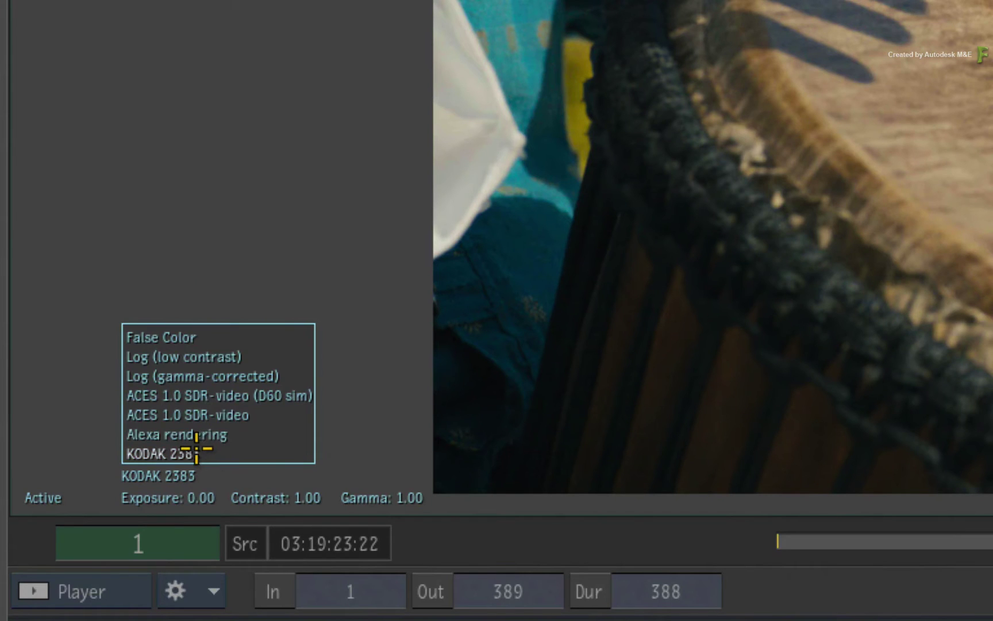
click(203, 454)
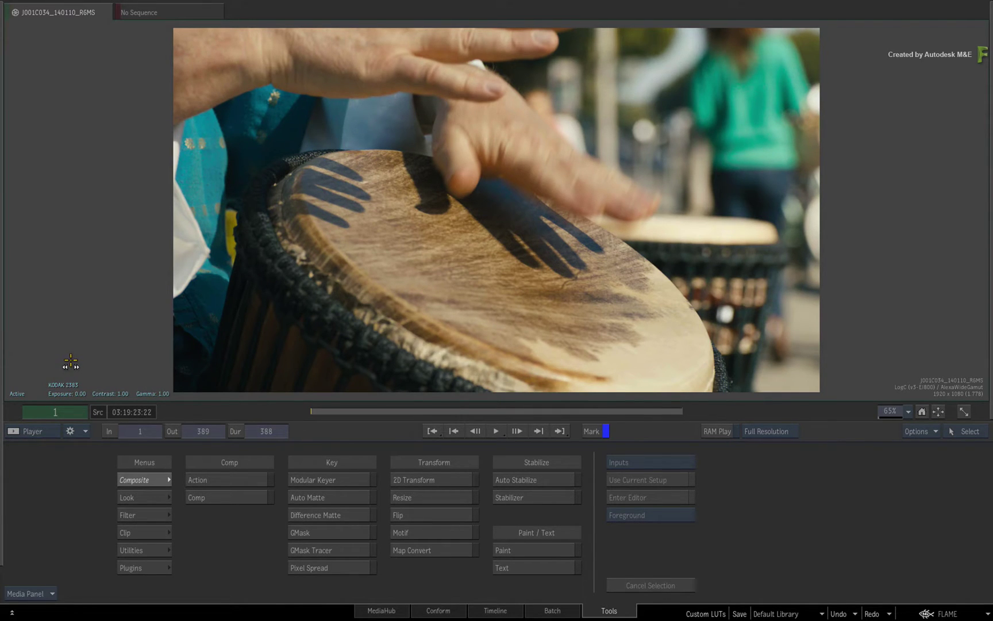
key(Escape)
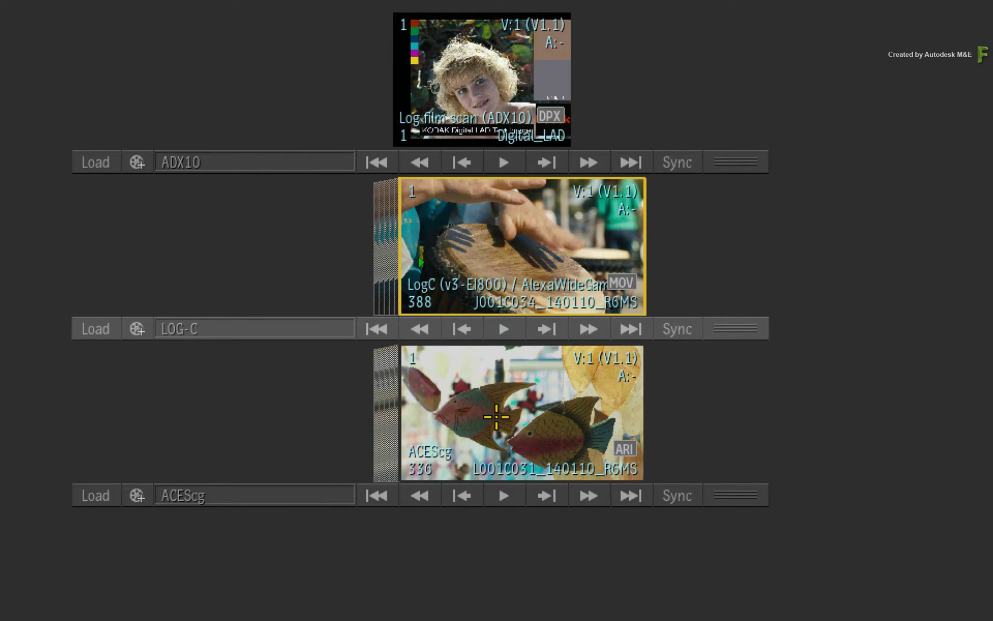
With the ACEScg clip selected, widen KODAK 2383's allowed colour spaces to Any Scene-linear or Log.
click(488, 418)
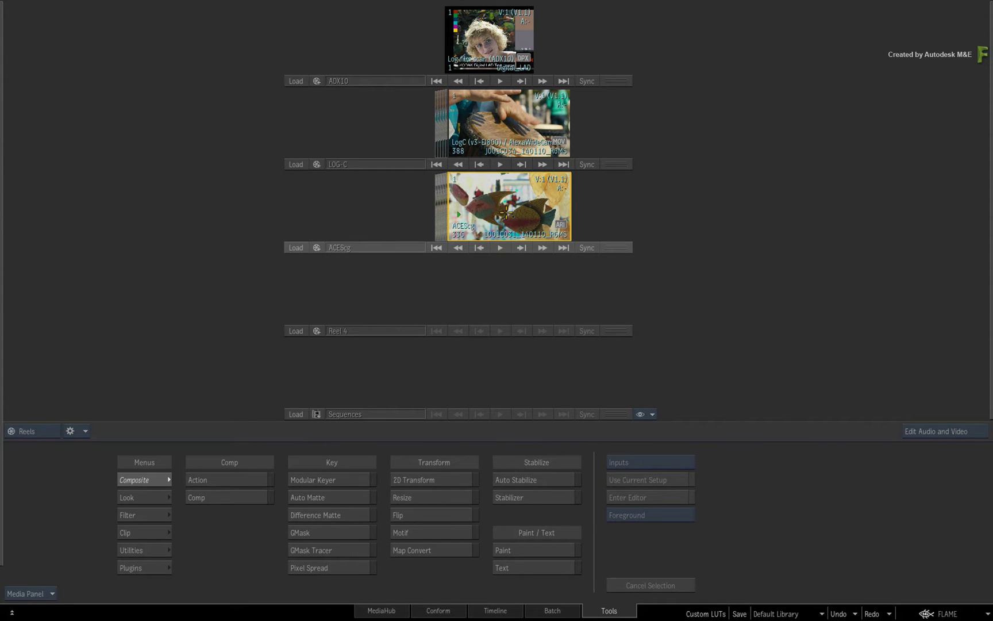
key(ctrl+shift+p)
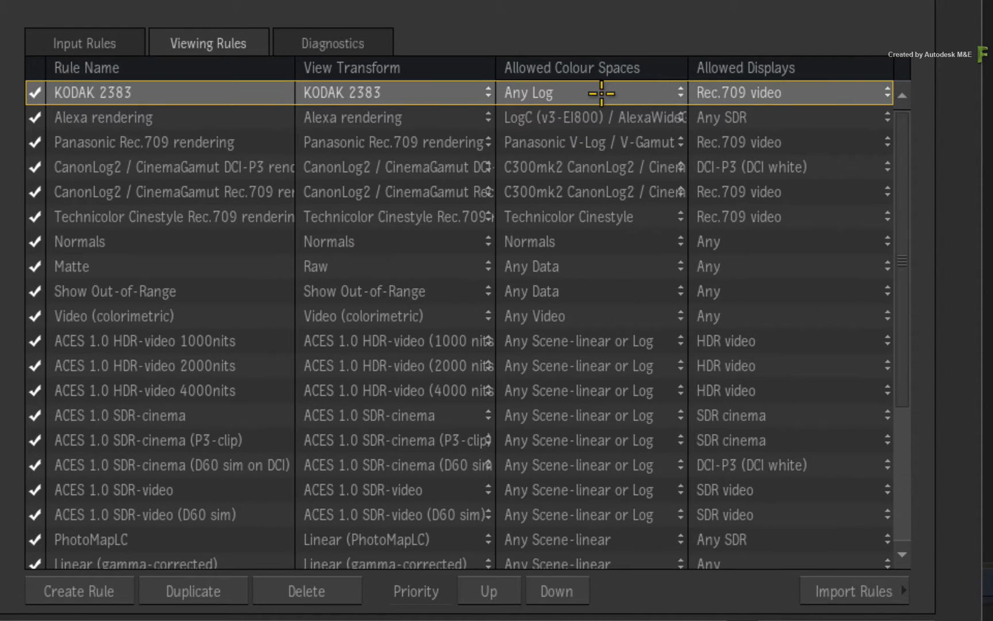
click(781, 185)
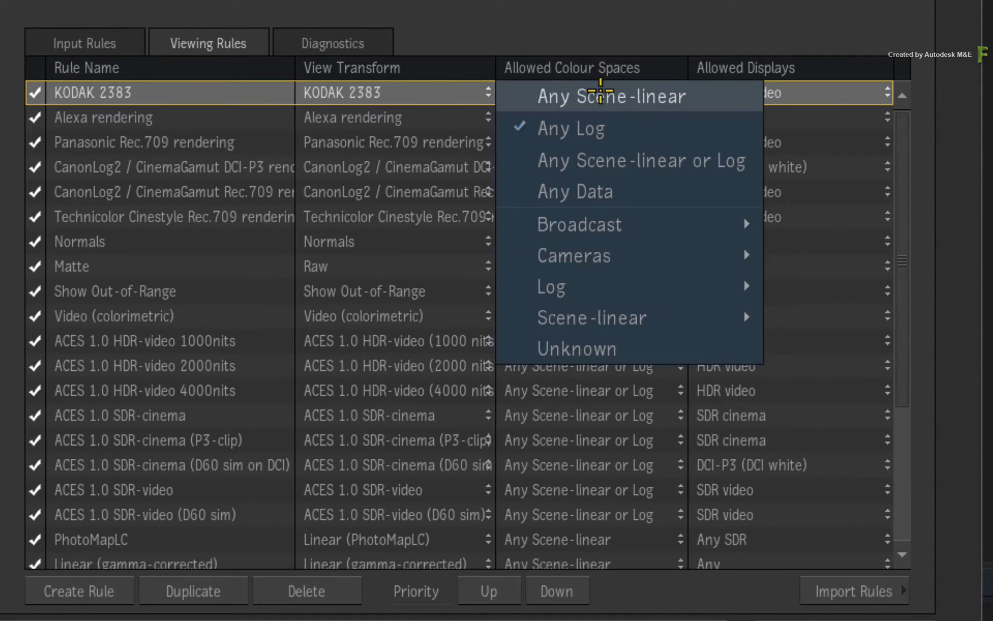
click(654, 162)
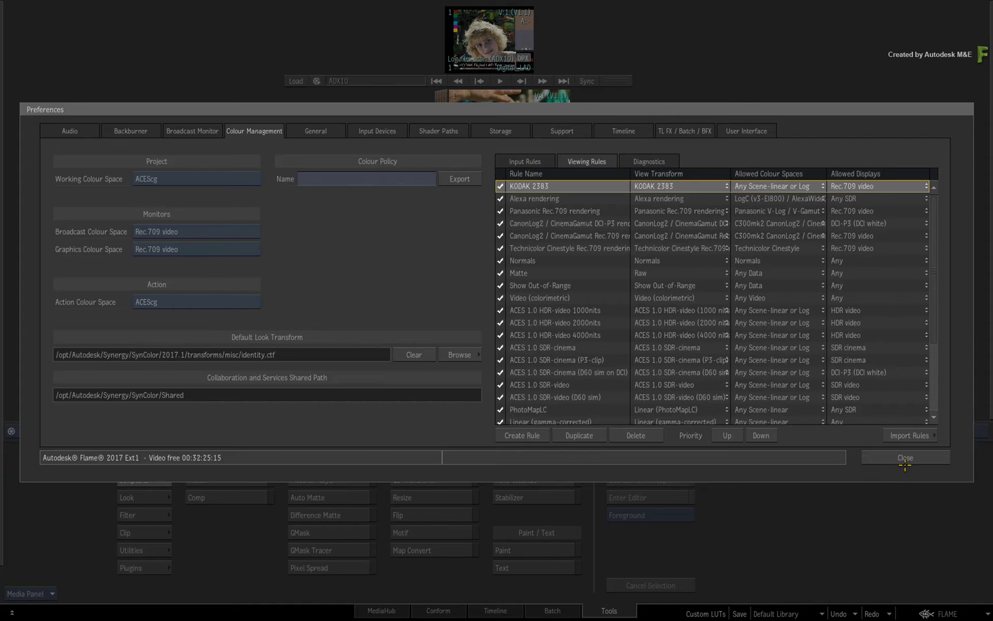
click(907, 458)
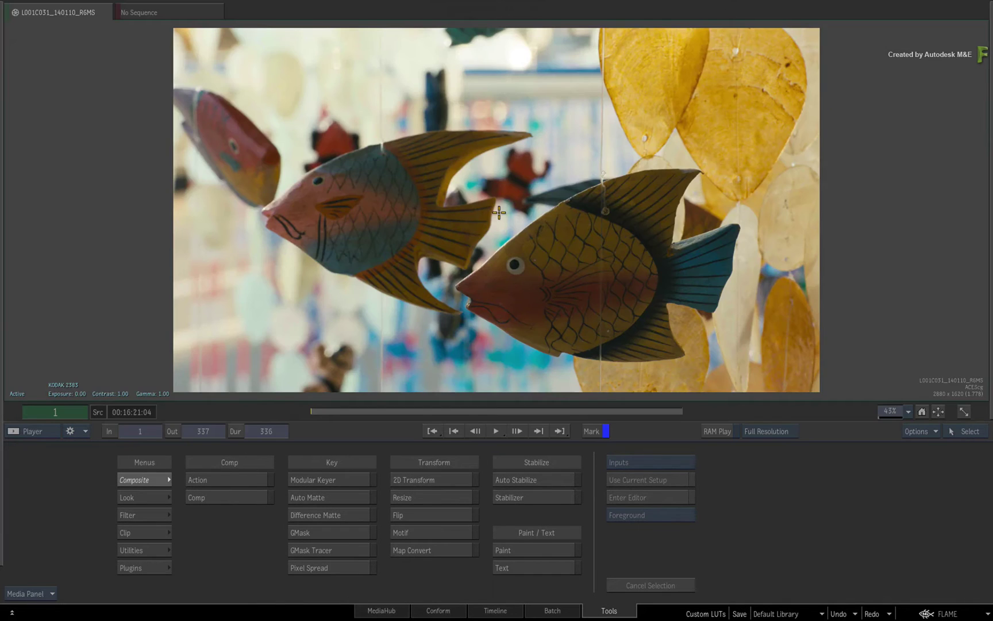
double_click(500, 214)
key(Escape)
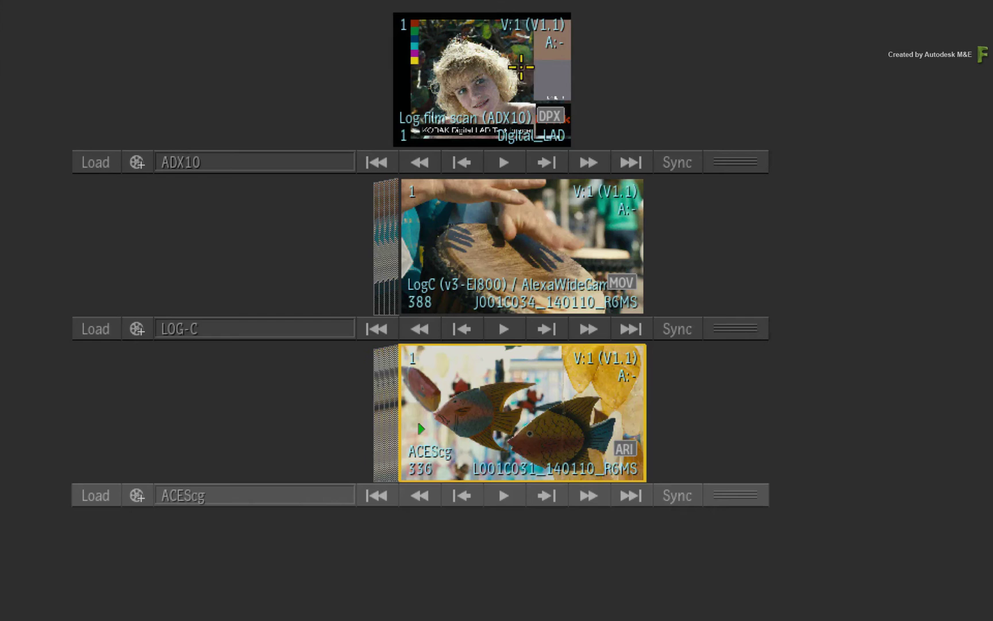
click(505, 37)
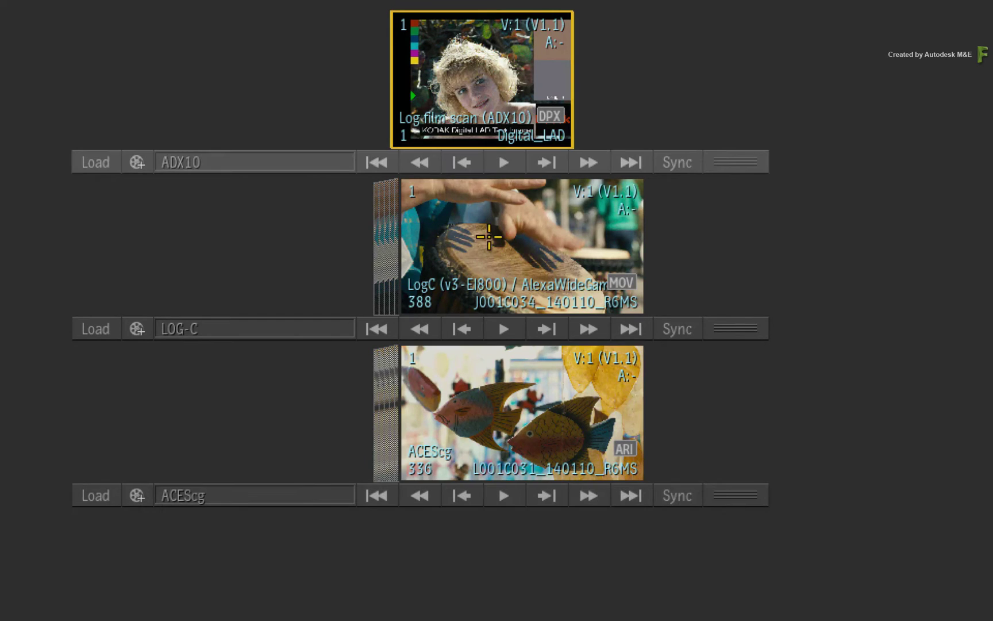
click(488, 252)
click(494, 382)
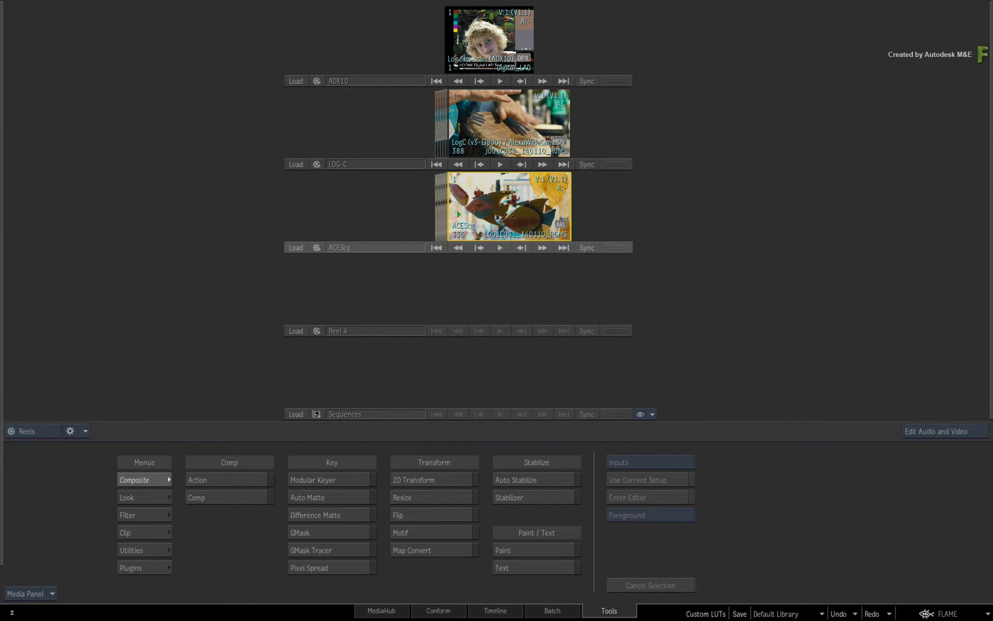
View the ACEScg clip; set graphics monitor to HP DreamColor Z27x (native) and KODAK 2383 displays to Any.
double_click(509, 194)
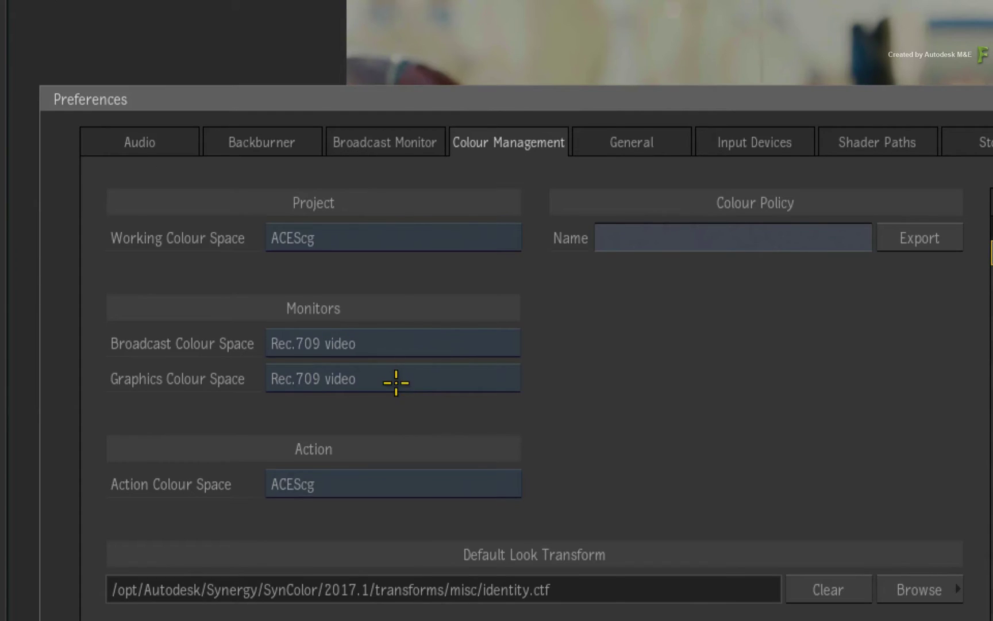
click(198, 250)
click(499, 53)
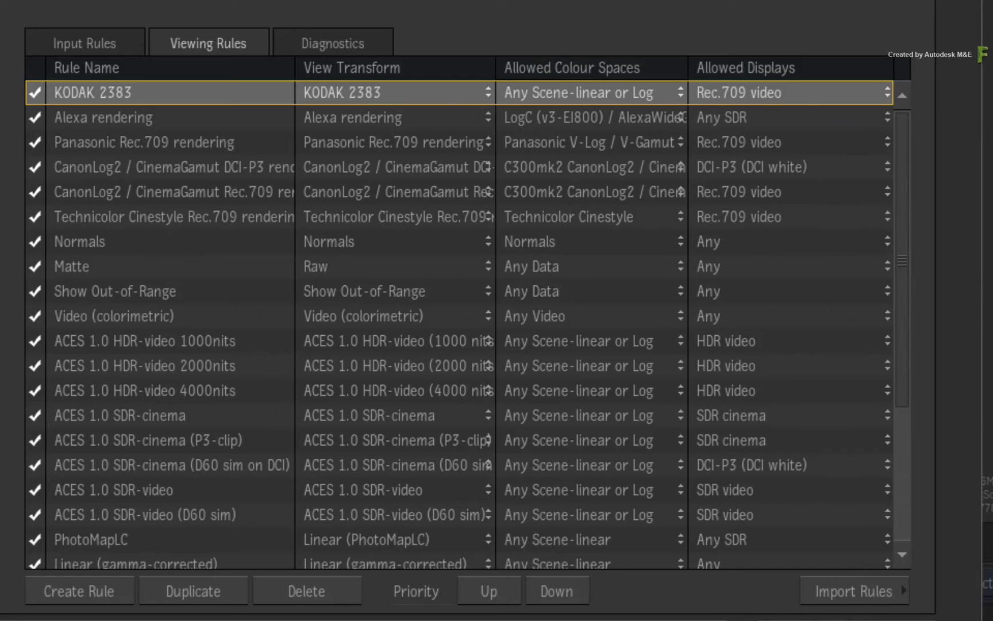
click(837, 93)
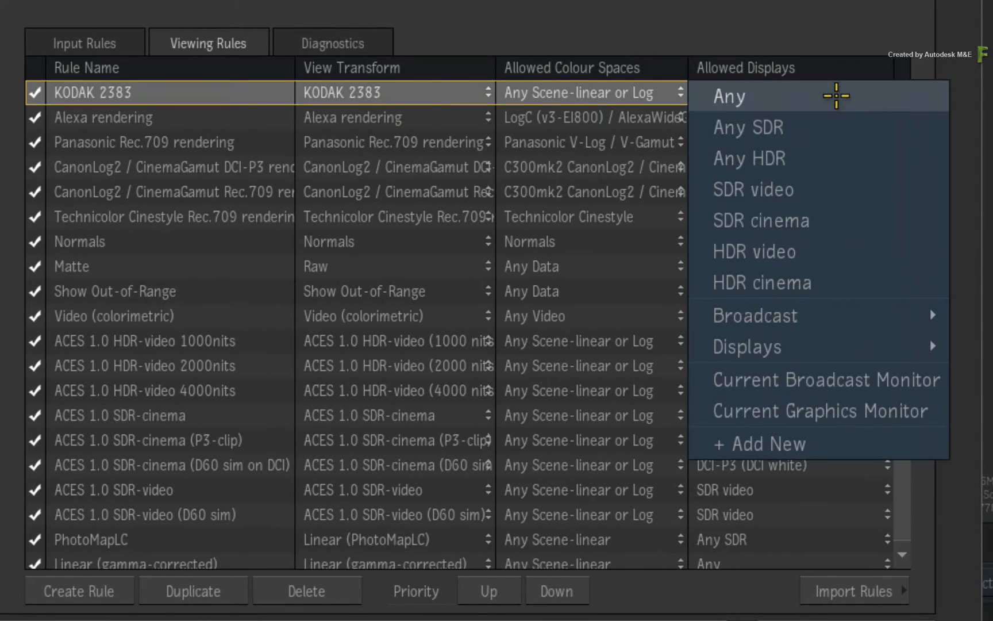
click(837, 94)
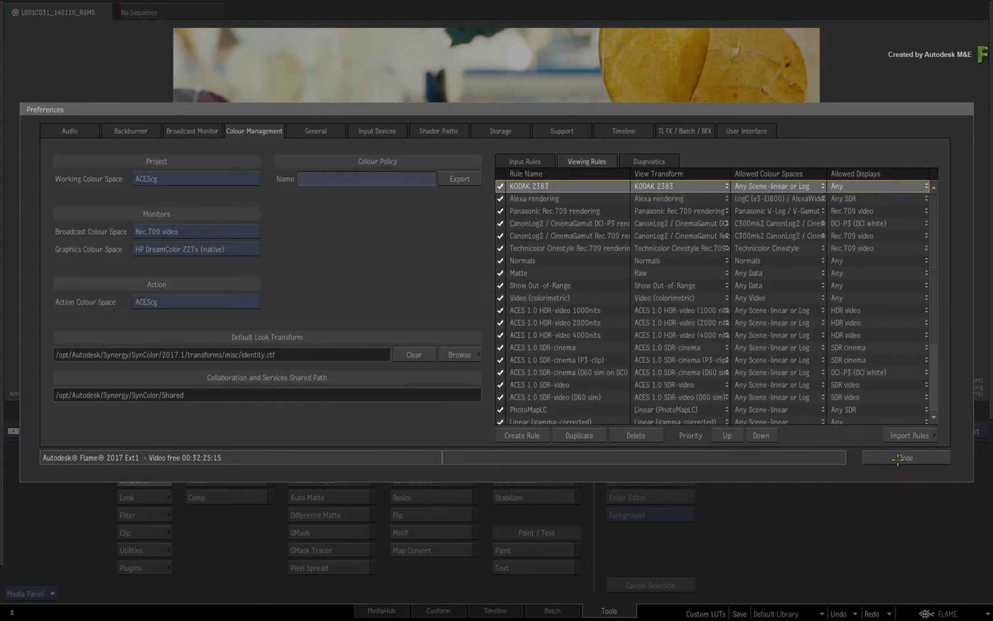
click(898, 458)
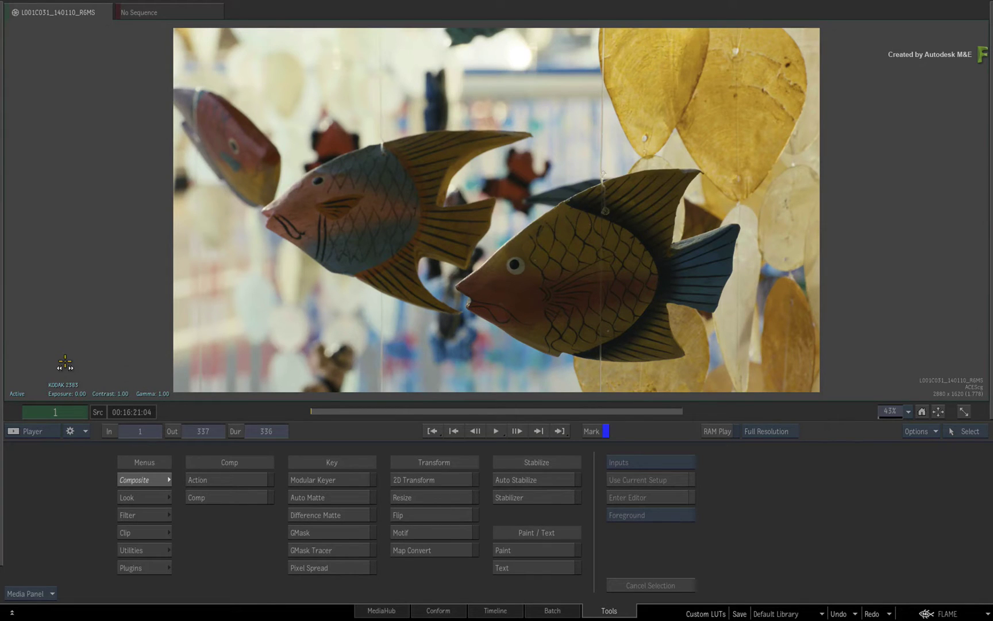
key(ctrl+shift+p)
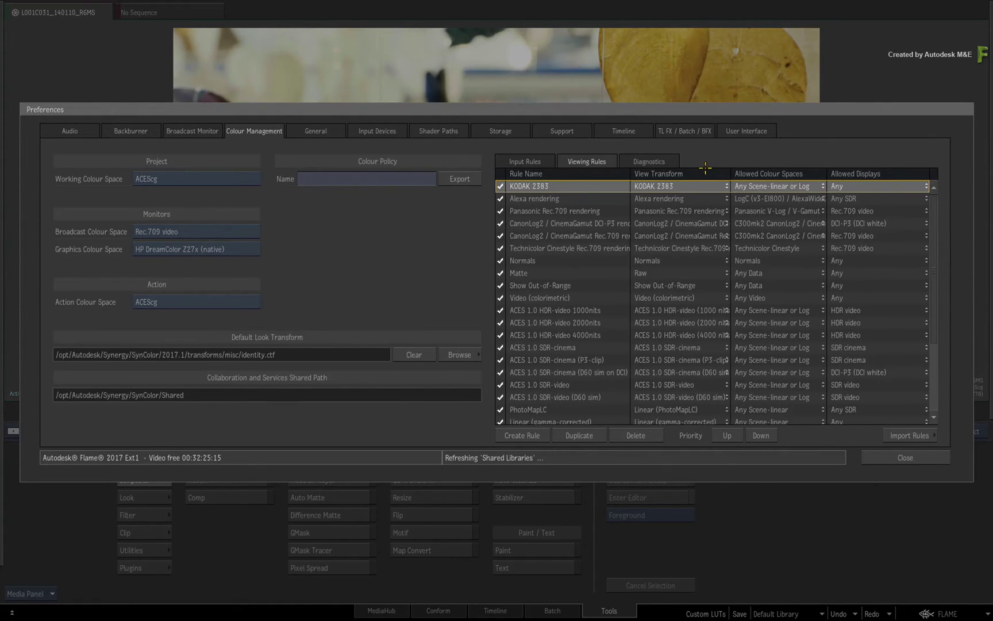
click(692, 187)
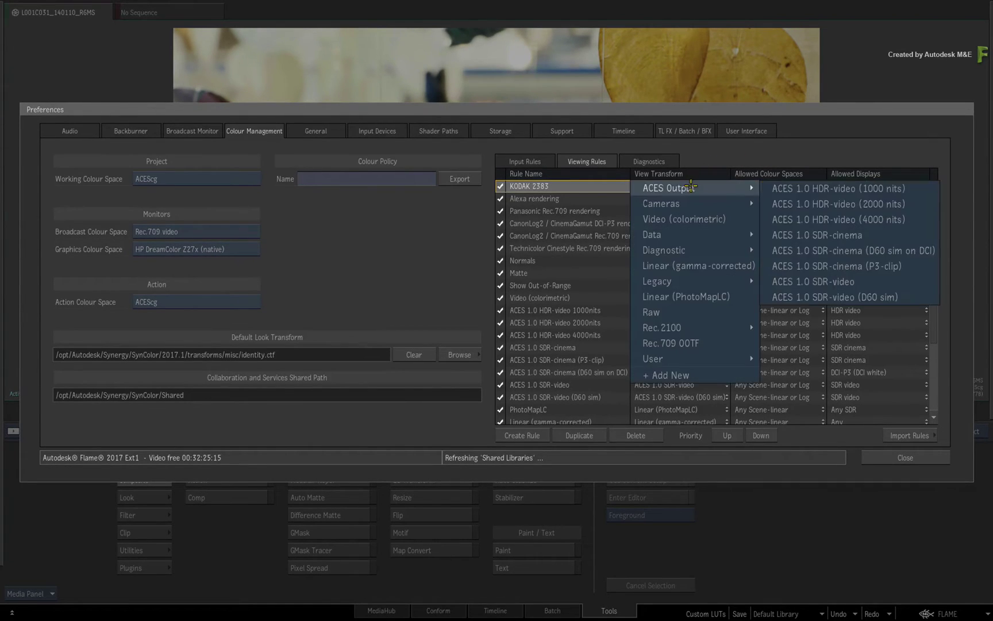
click(668, 375)
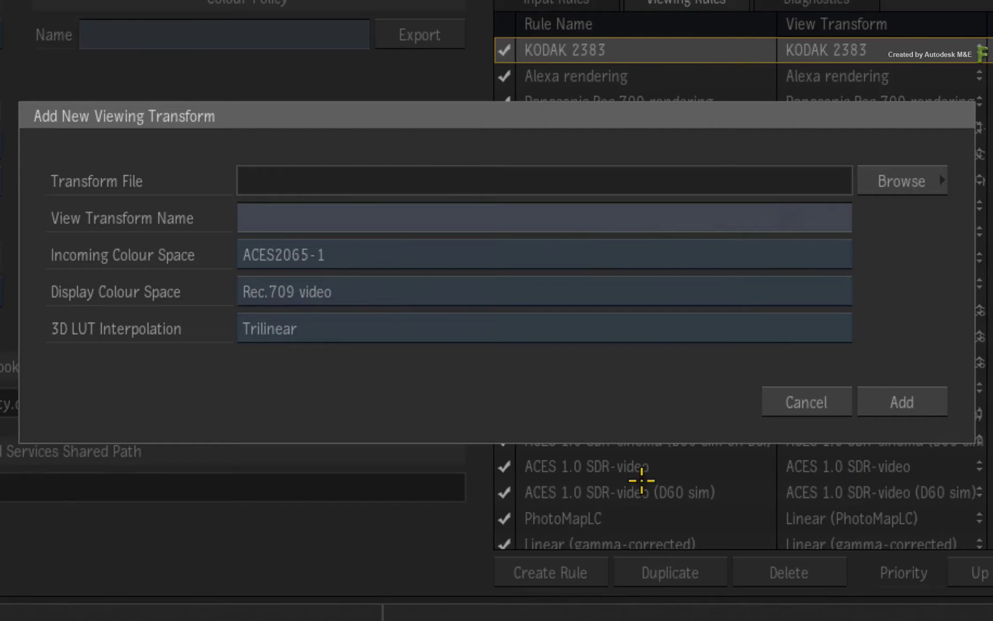
click(399, 251)
click(371, 417)
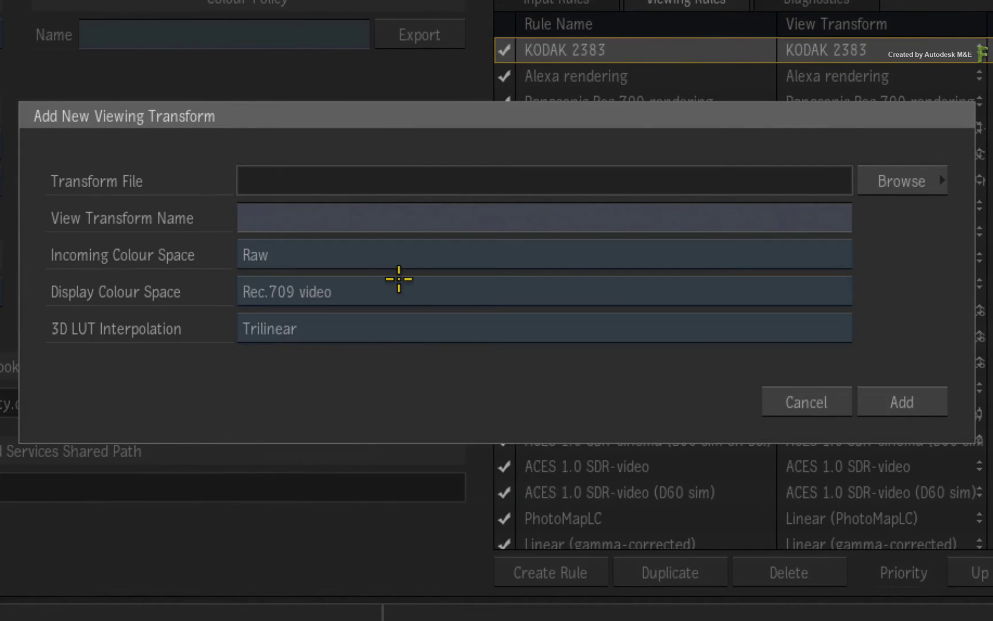
click(392, 290)
click(375, 392)
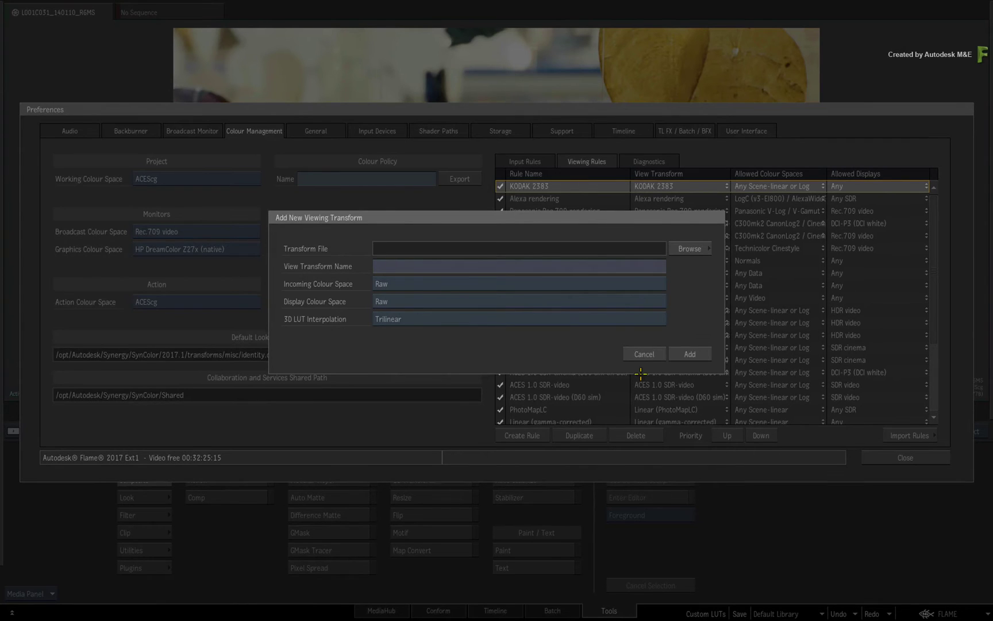
click(642, 354)
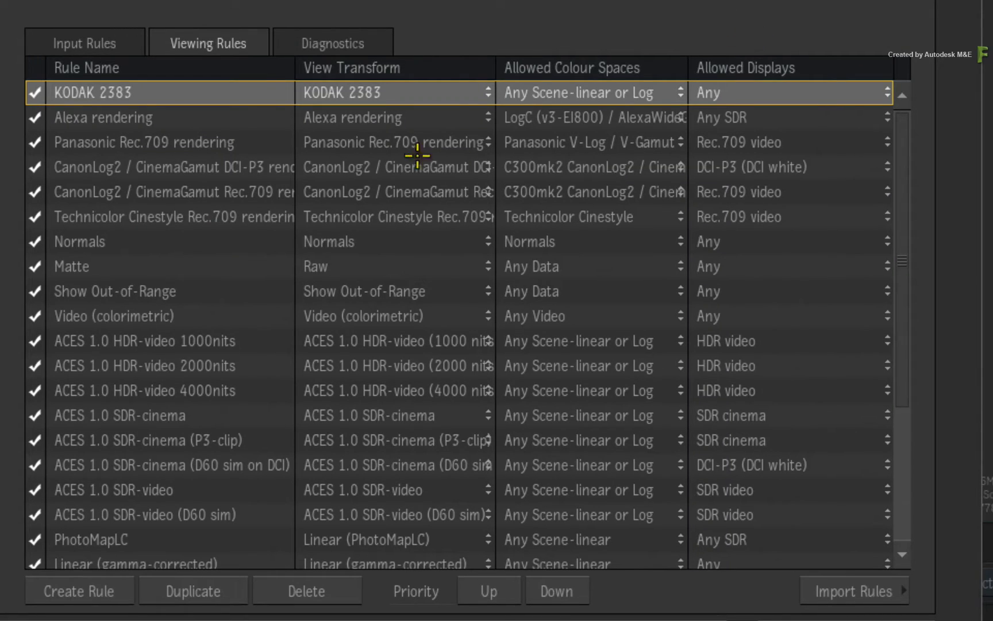
Create viewing Rule 1 and begin adding a new display colour space from its Allowed Displays list.
click(70, 592)
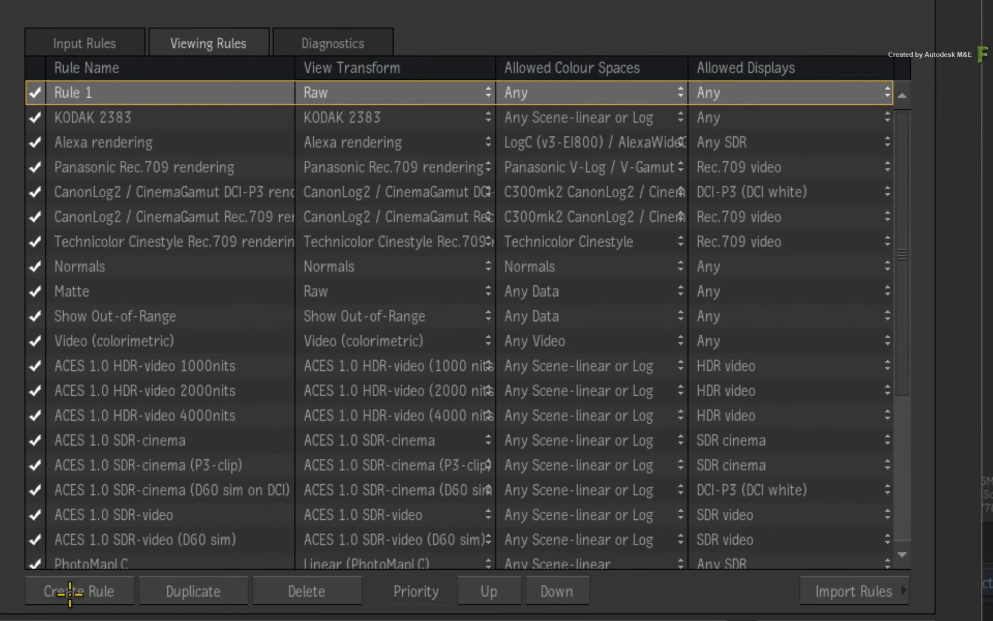
click(738, 91)
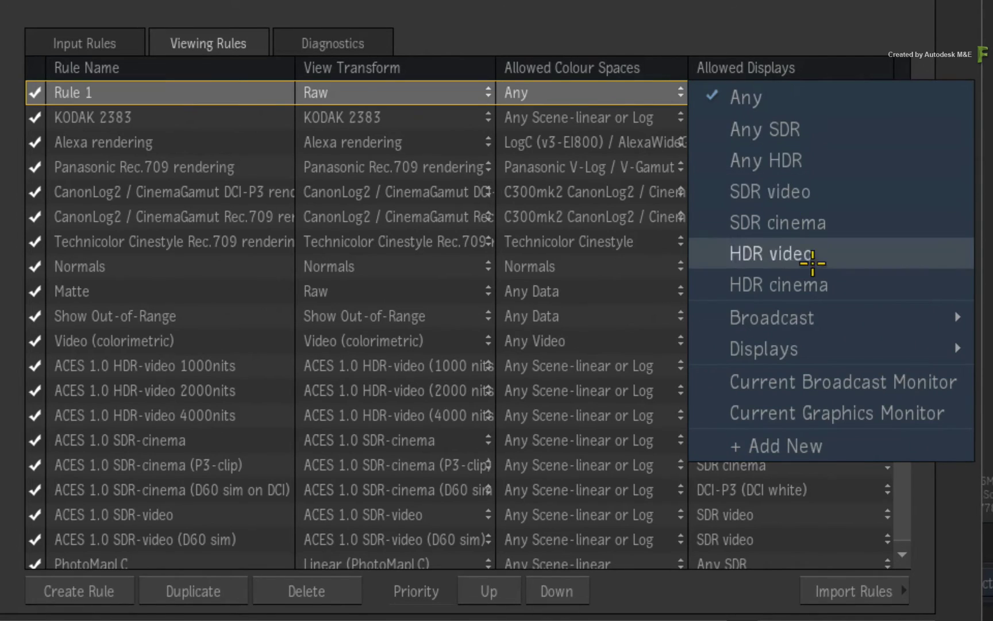
click(813, 443)
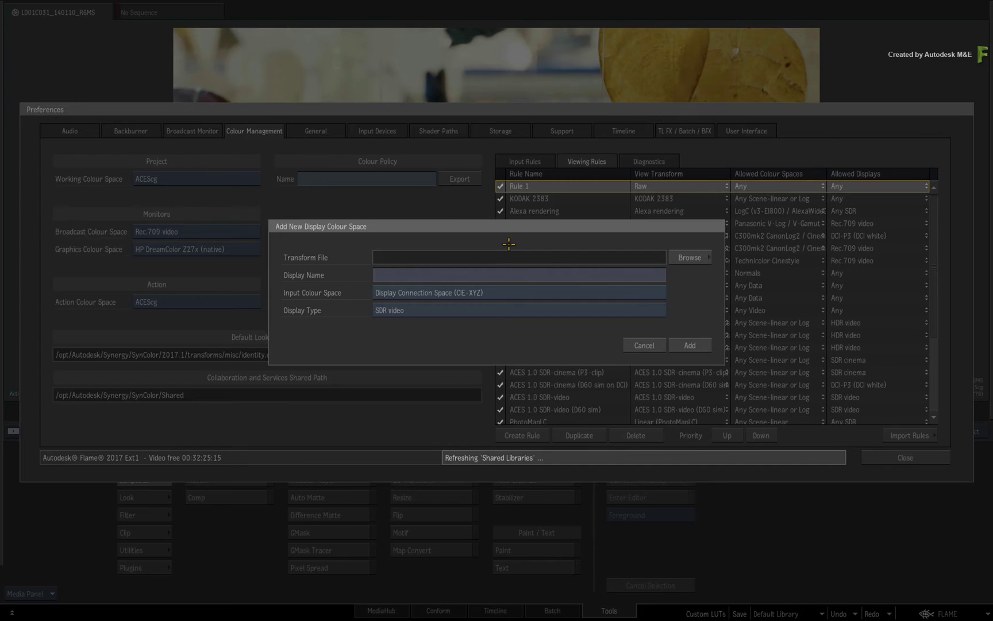
Load /opt/Autodesk/icc_profile/LG_TV.icc as the display transform, auto-named LG TV_7.16.14.icc.
click(694, 257)
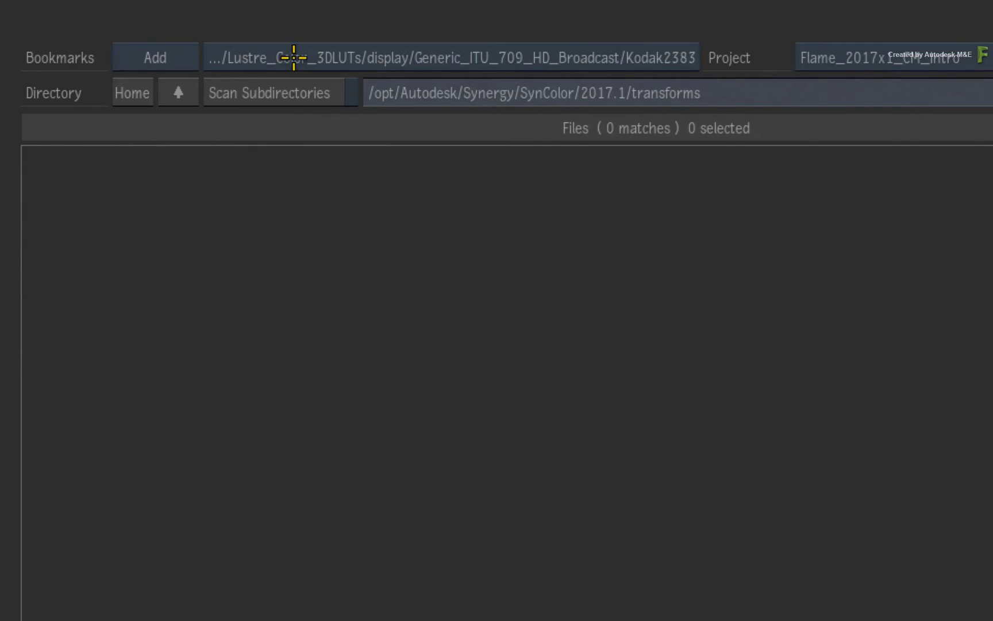
click(294, 57)
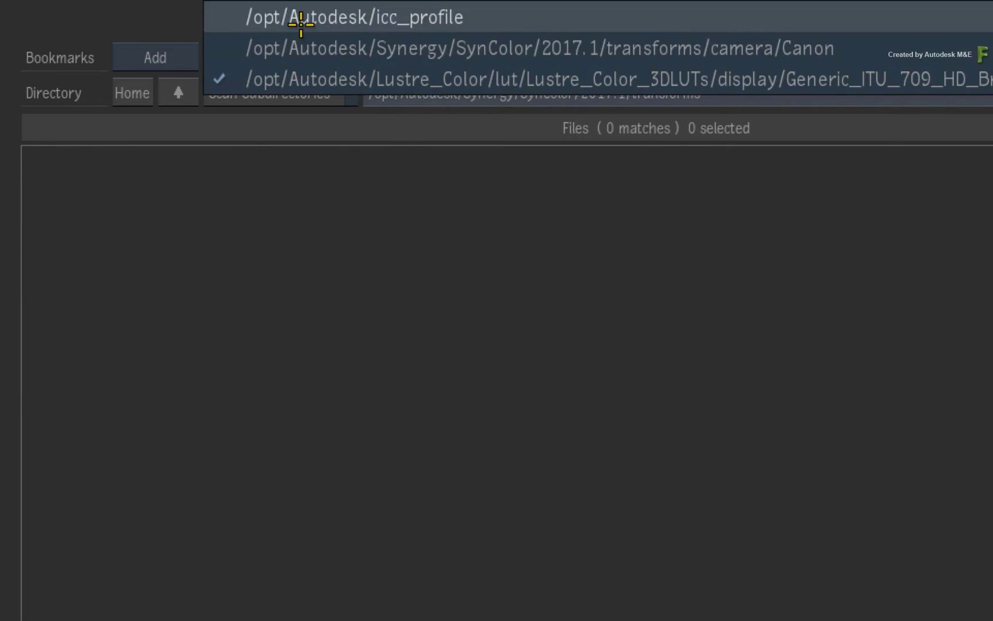
click(293, 18)
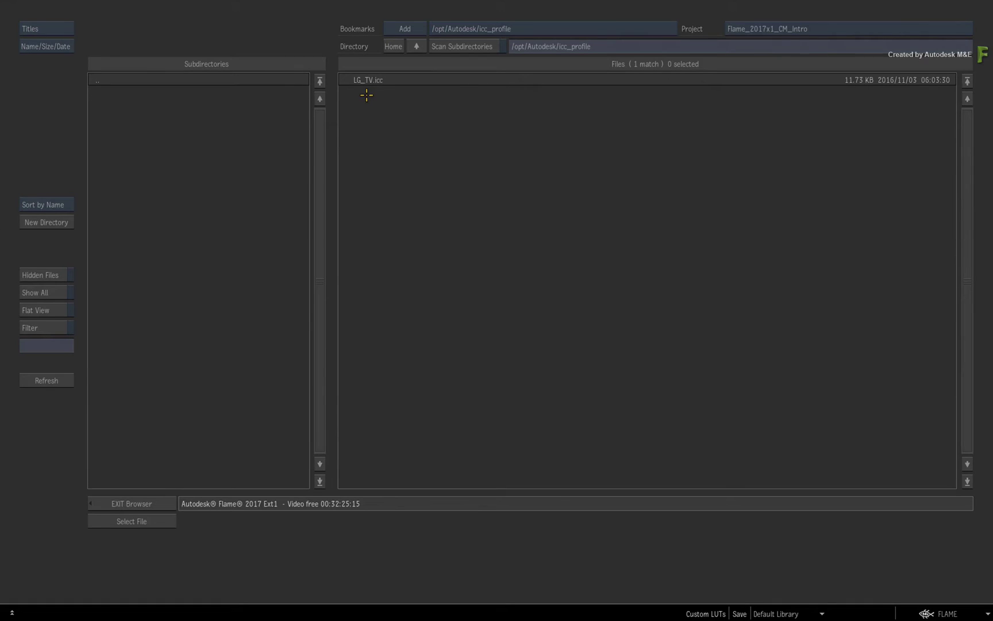
double_click(397, 81)
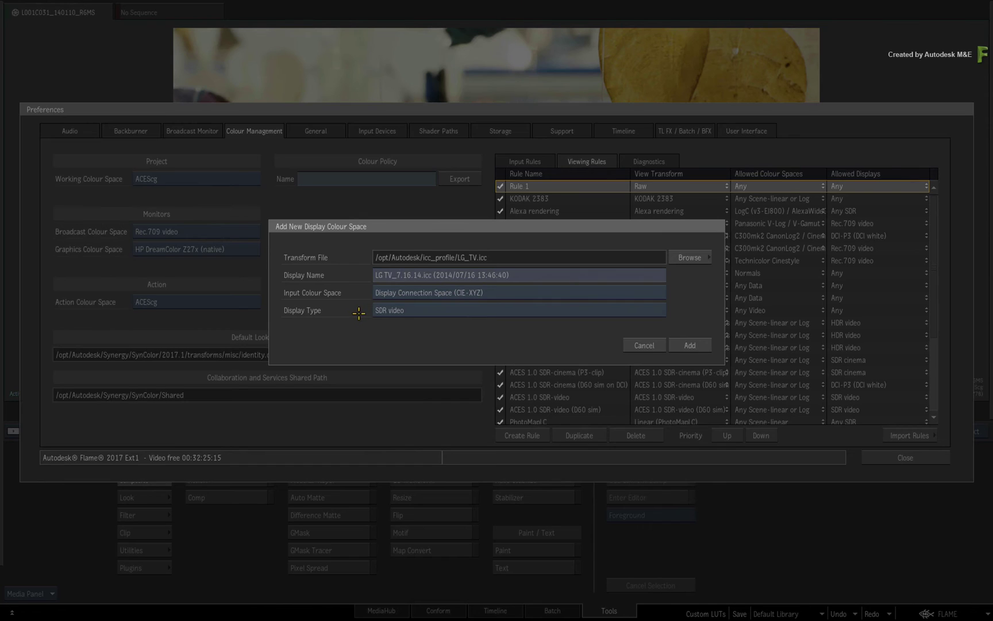
Add the LG TV_7.16.14.icc display colour space and delete the temporary Rule 1.
click(692, 345)
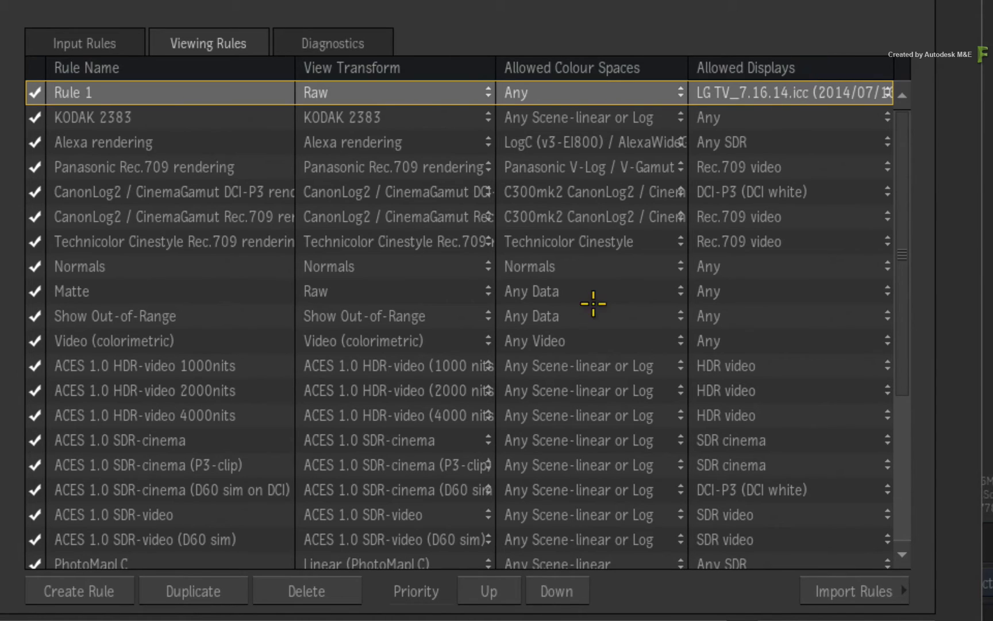
click(304, 591)
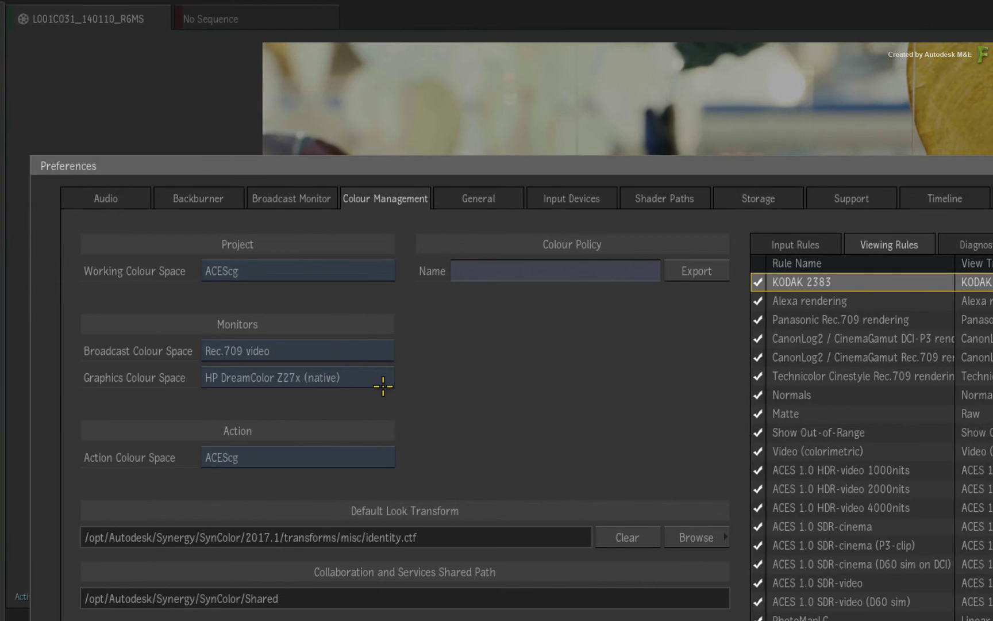
Choose LG TV_7.16.14.icc as the Broadcast Colour Space.
click(325, 351)
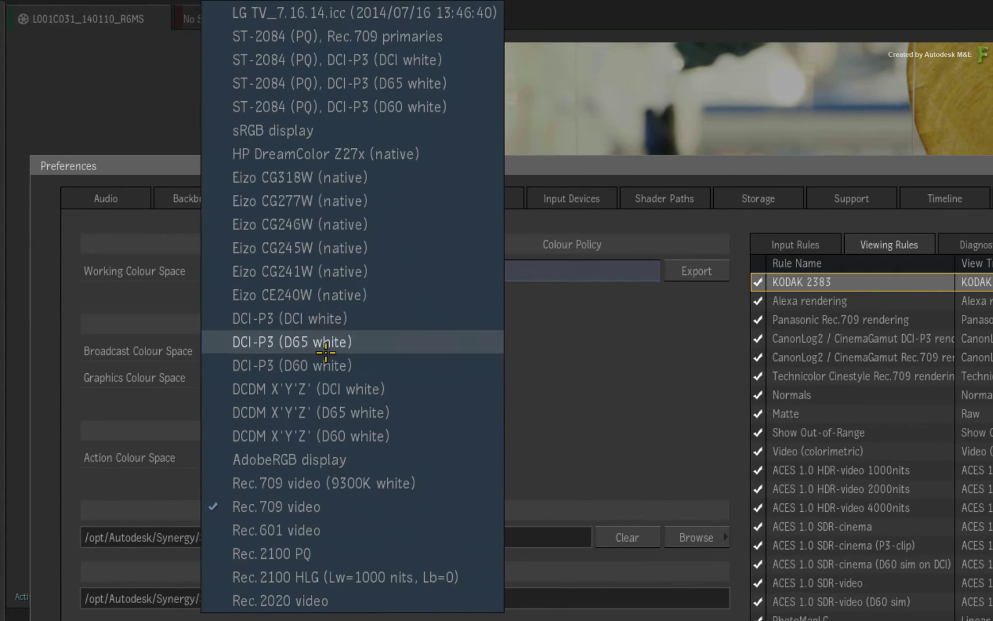
click(378, 12)
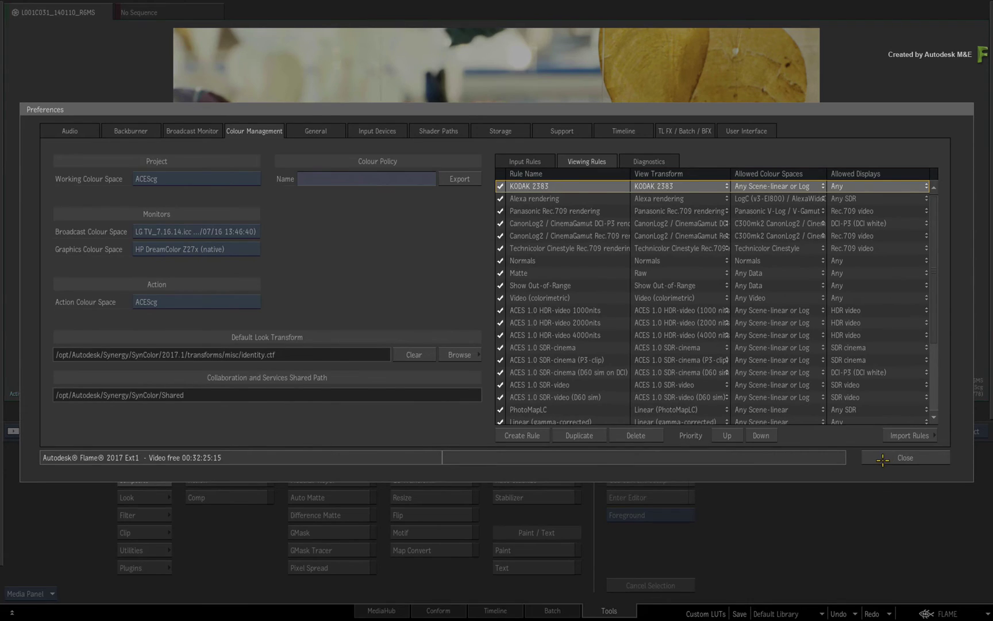
Close Preferences to return to the ACEScg fish clip in the player.
click(883, 460)
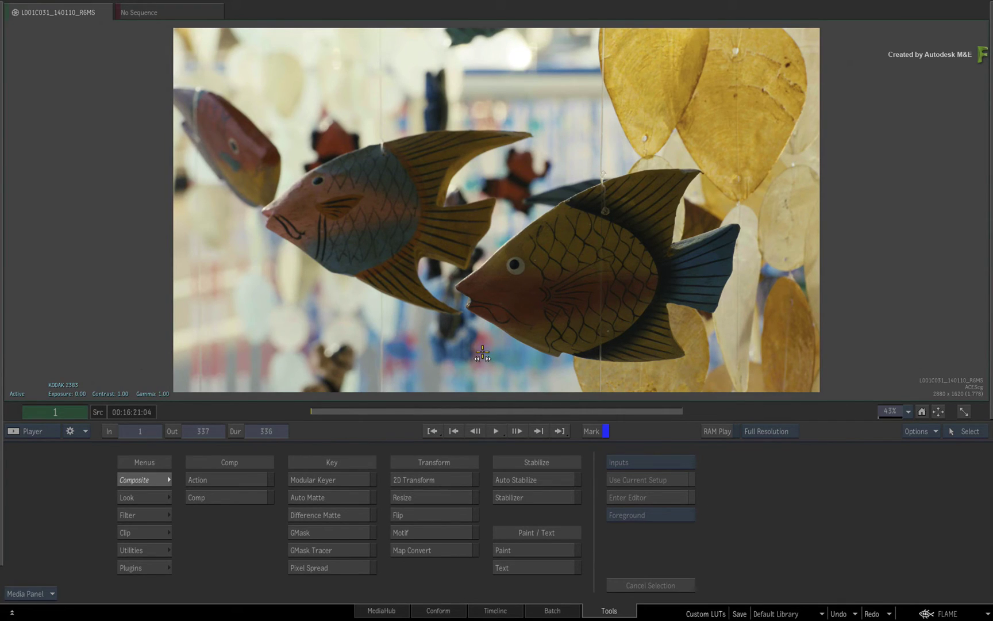
Leave the player, switch to MediaHub and change import colour management from Tag Only to Auto Convert.
key(Escape)
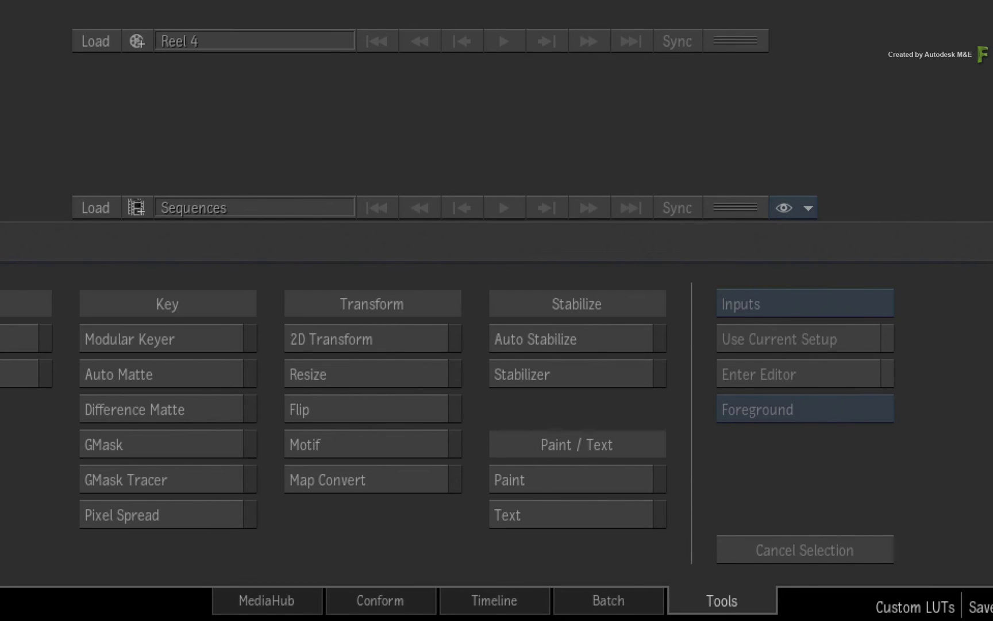
click(270, 595)
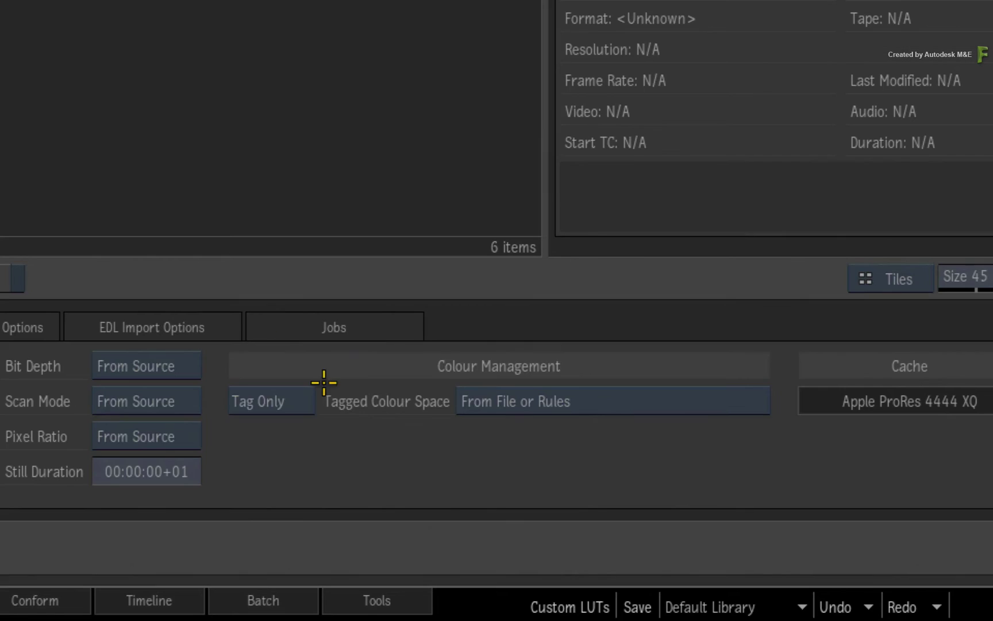
click(568, 511)
click(577, 482)
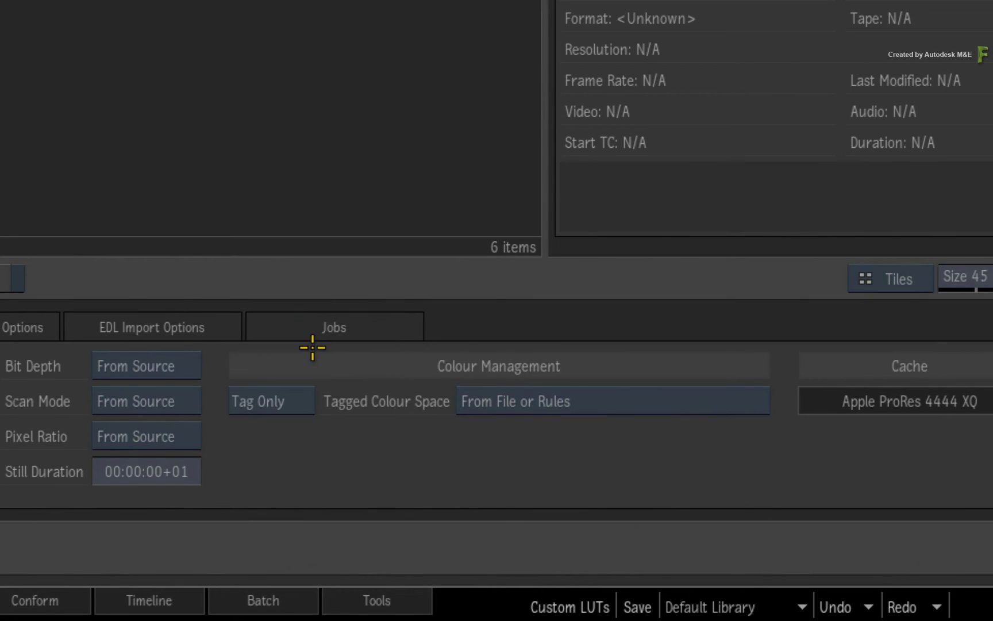
click(693, 401)
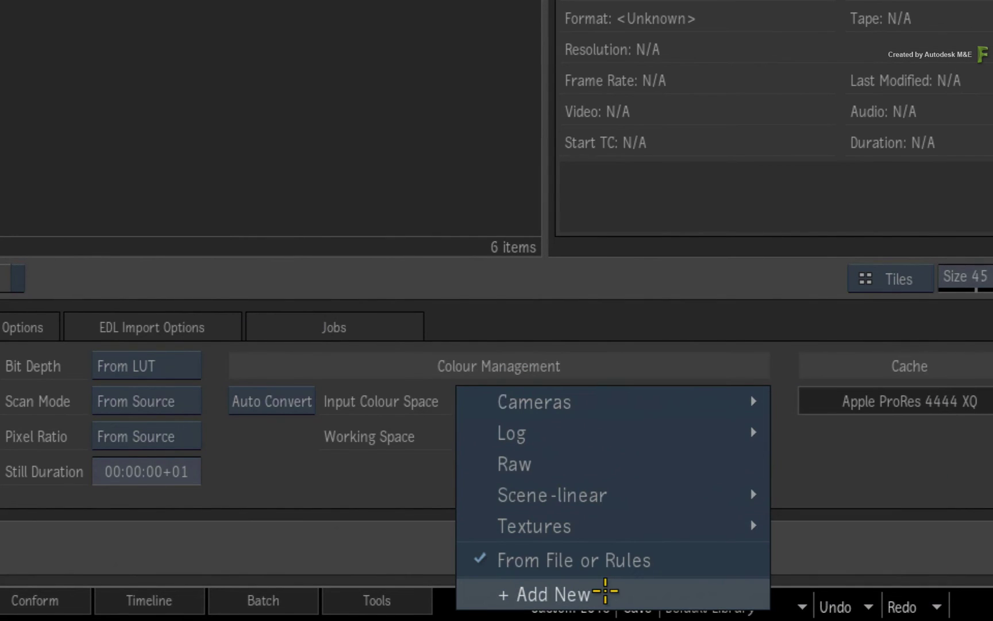
Start a new input colour space from the Canon CanonLog2-CinemaGamut_to_HD-video.ctf transform file.
click(603, 594)
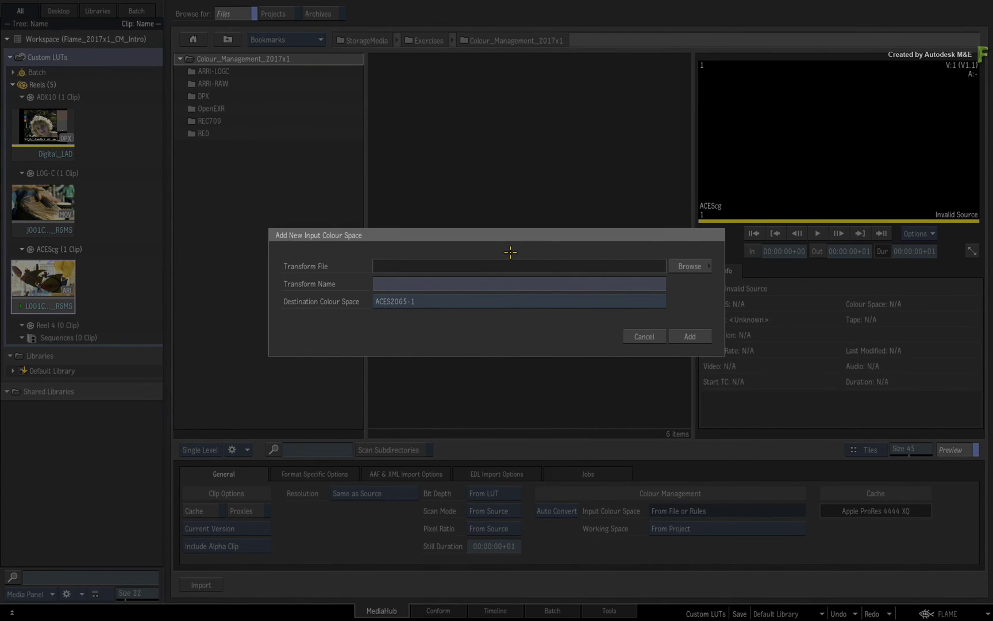
click(692, 266)
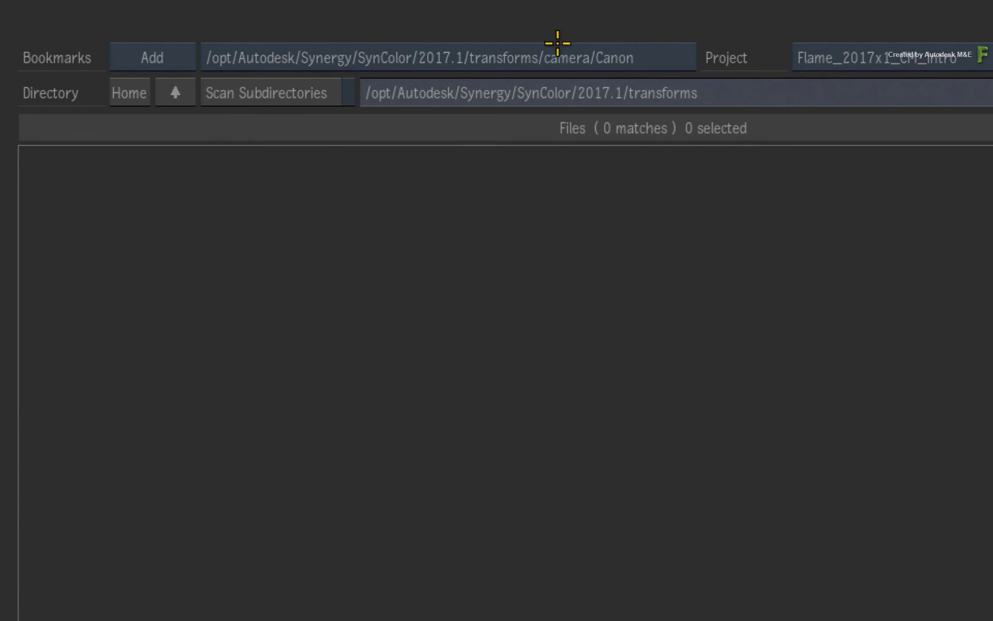
click(556, 58)
click(555, 55)
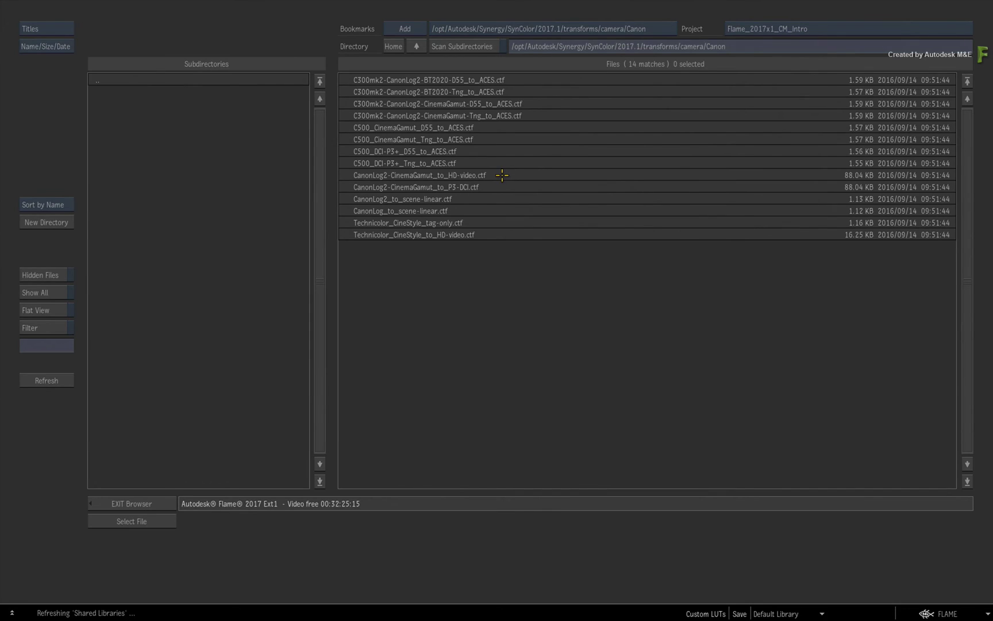
double_click(502, 175)
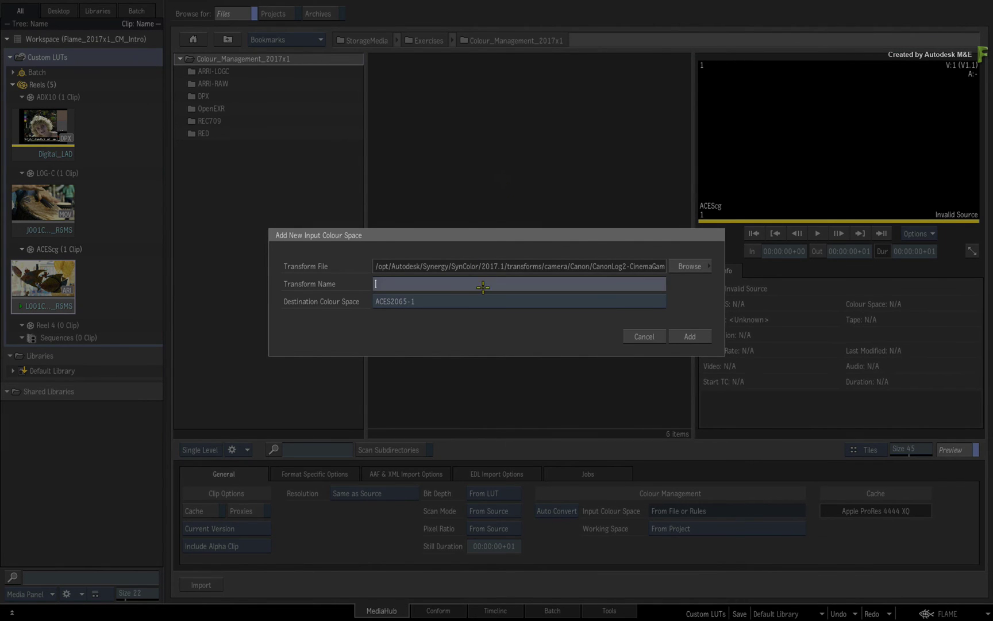
Name the transform CANON LOG2 TO REC709 and set its destination to Broadcast > Rec.709 video.
click(480, 287)
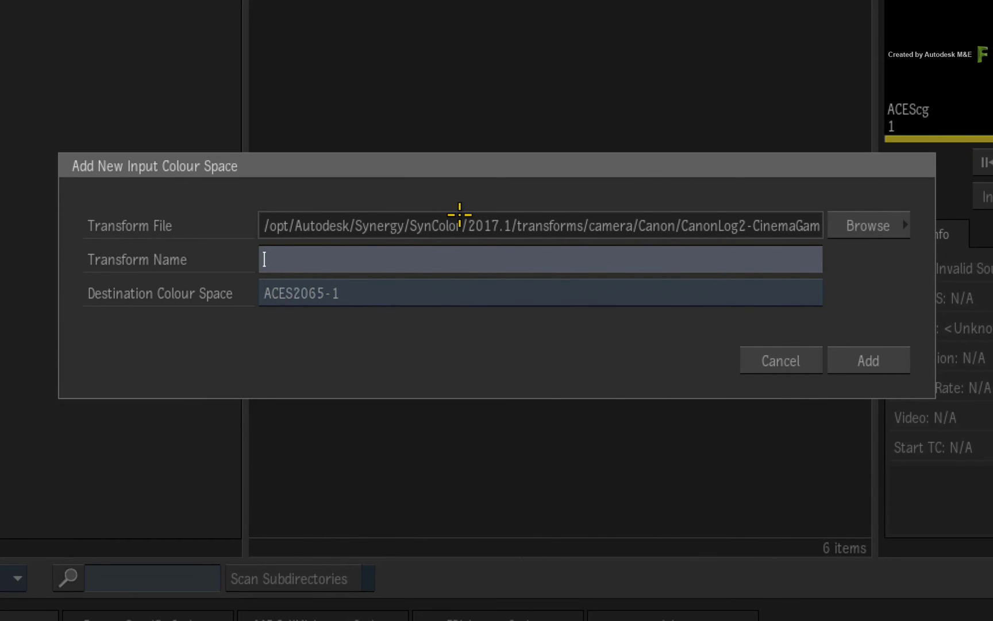
text(CANON LOG2 TO)
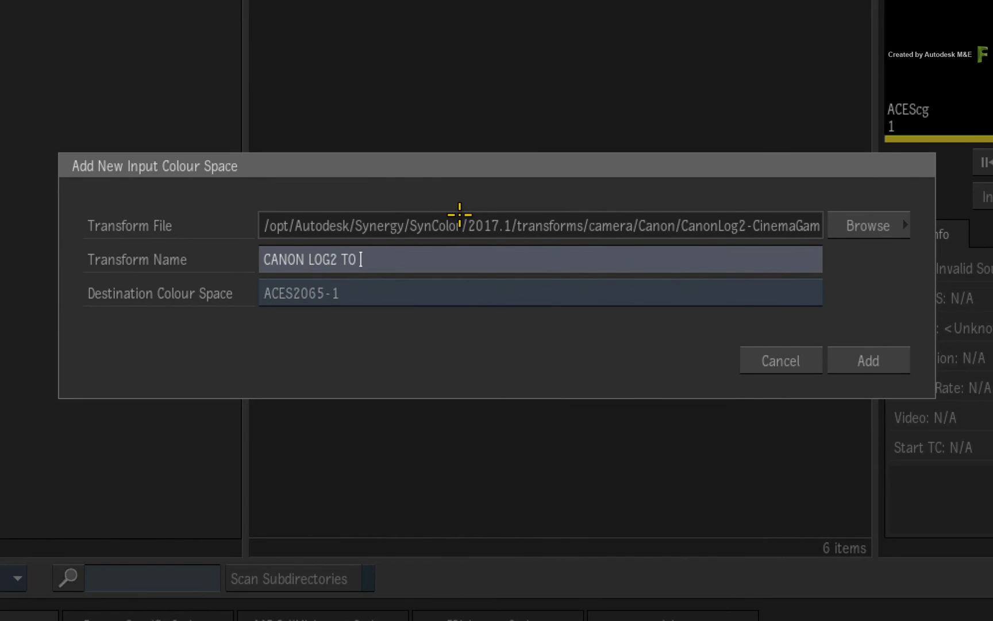
text( REC709)
key(Return)
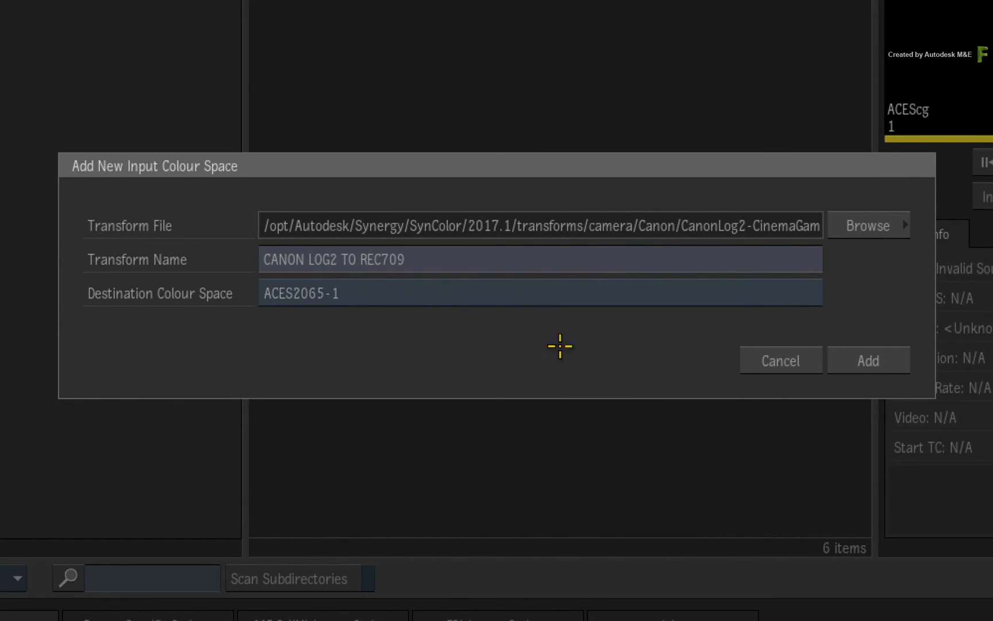
click(501, 292)
mouse_move(523, 293)
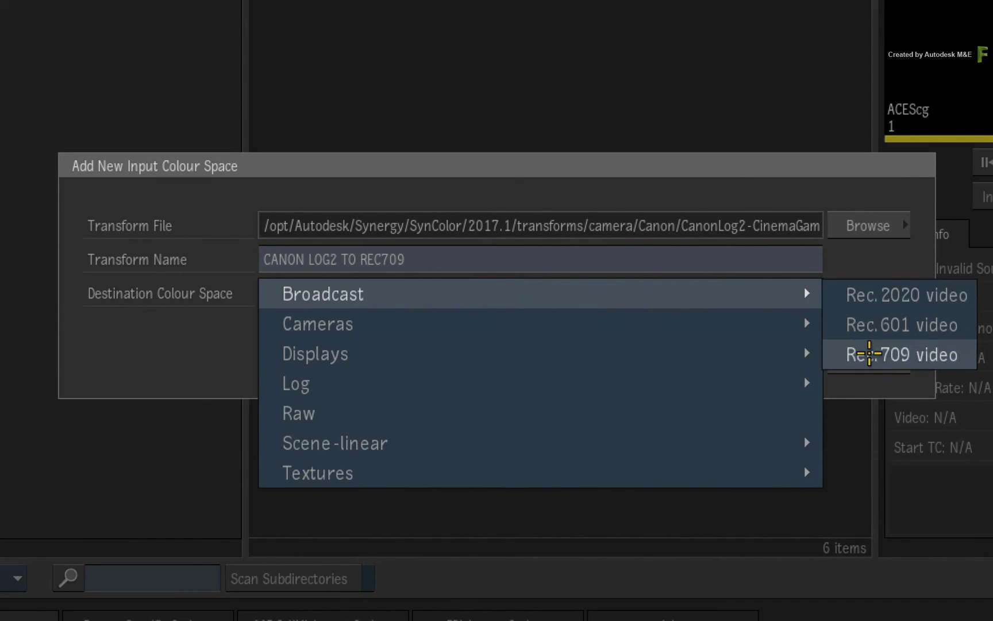
click(870, 353)
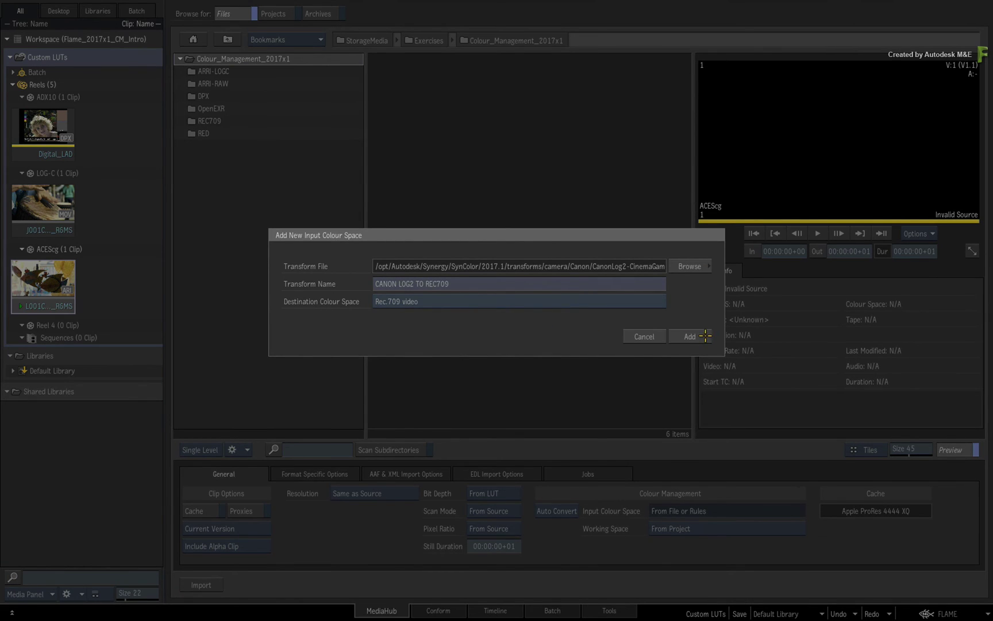
Add the CANON LOG2 TO REC709 input colour space and set Working Space to Rec.2020 video.
click(691, 335)
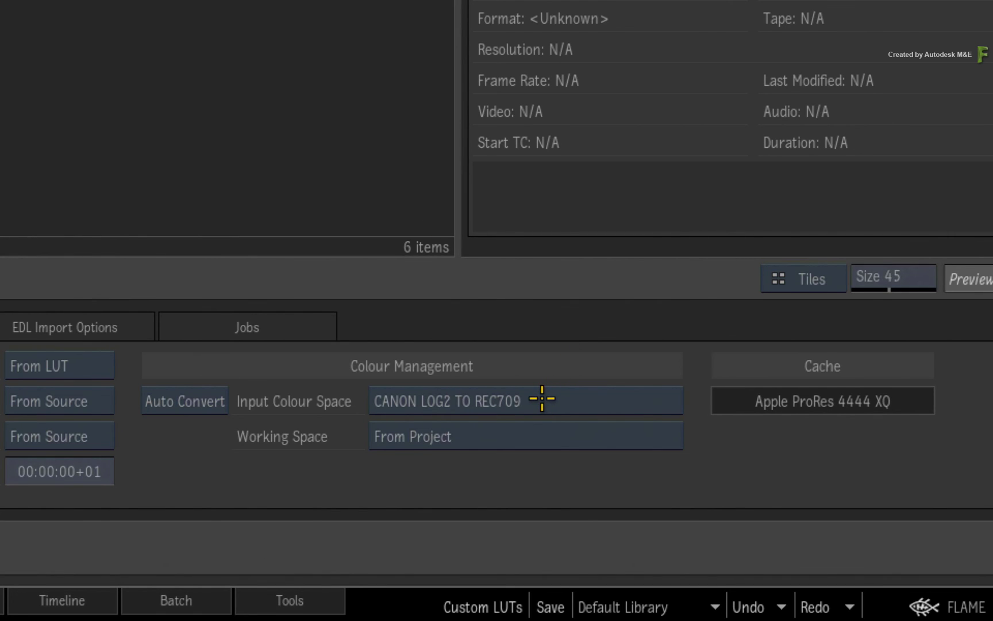
click(534, 436)
mouse_move(534, 435)
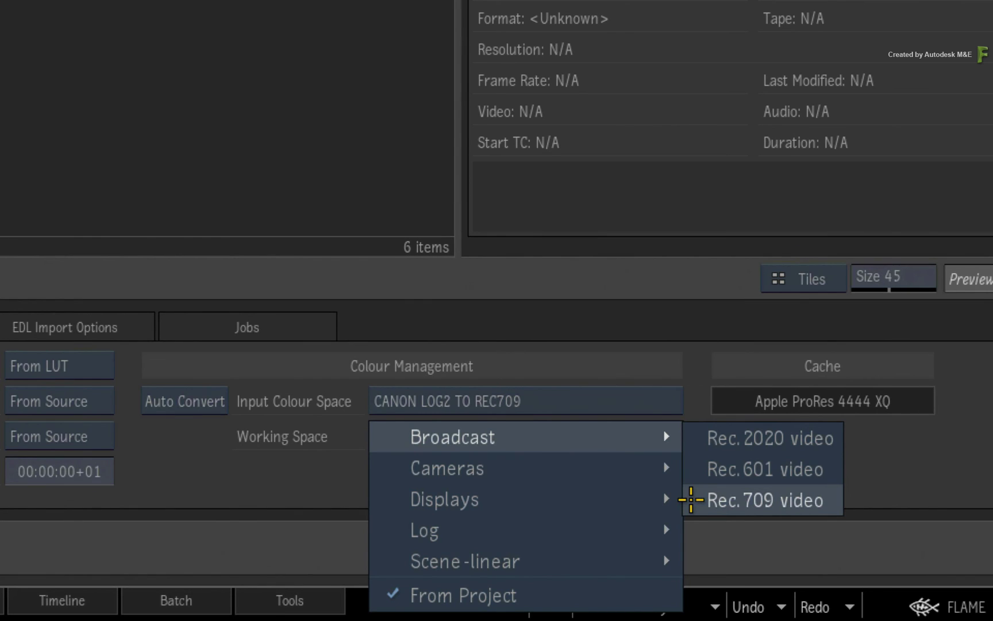
mouse_move(579, 551)
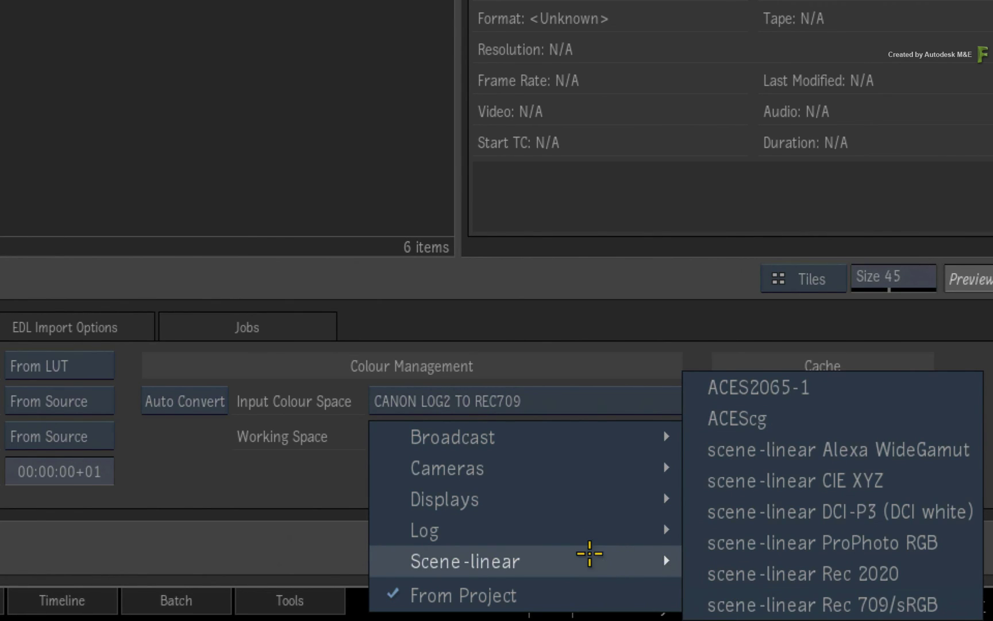
mouse_move(581, 437)
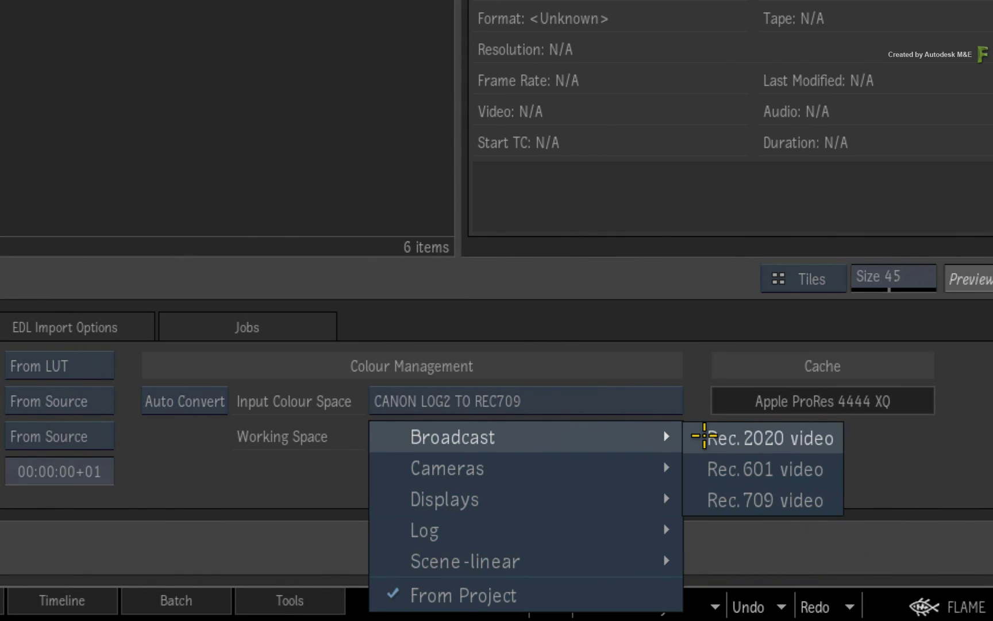
click(770, 438)
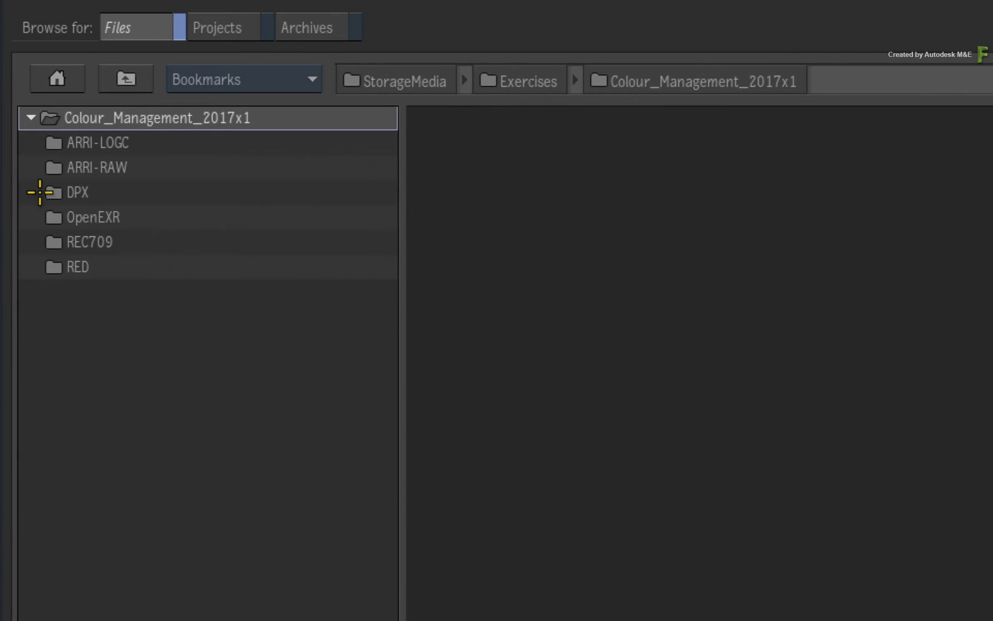
Open the DPX folder and select clip A020_C004_0729NR-CM to check its colour spaces.
click(203, 96)
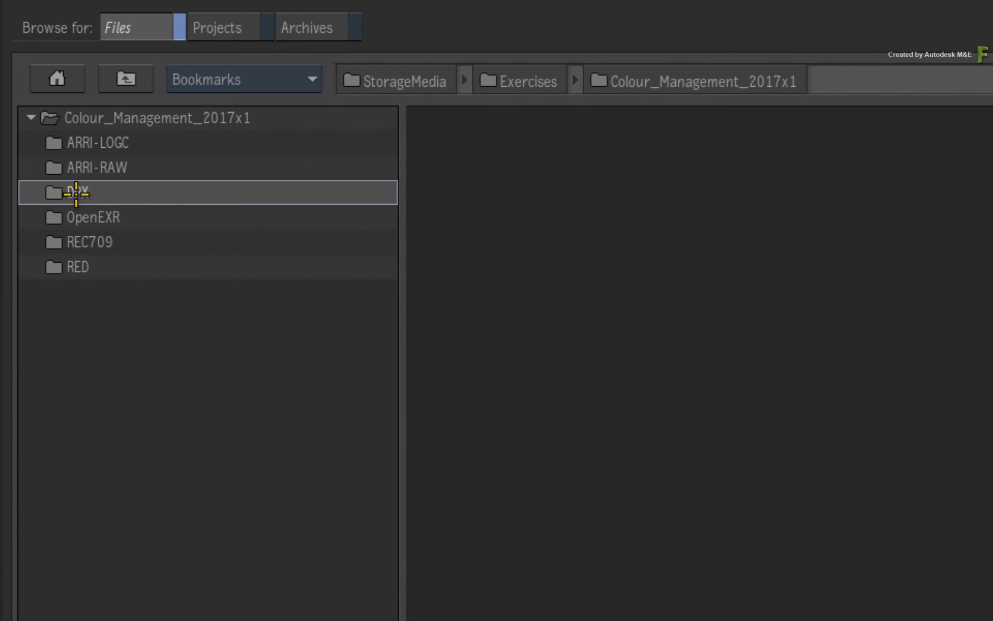
double_click(76, 194)
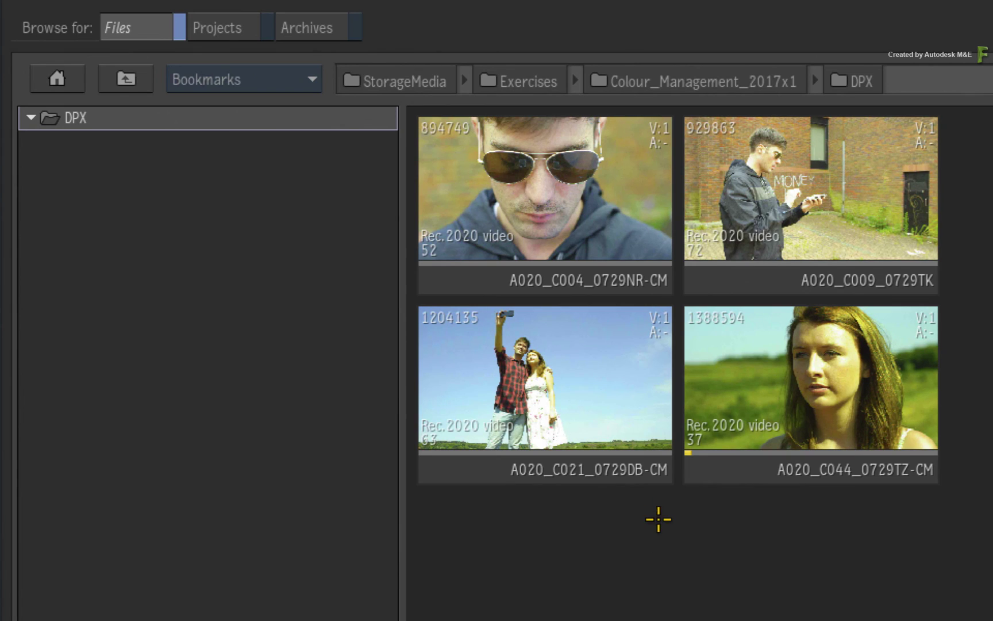
click(556, 197)
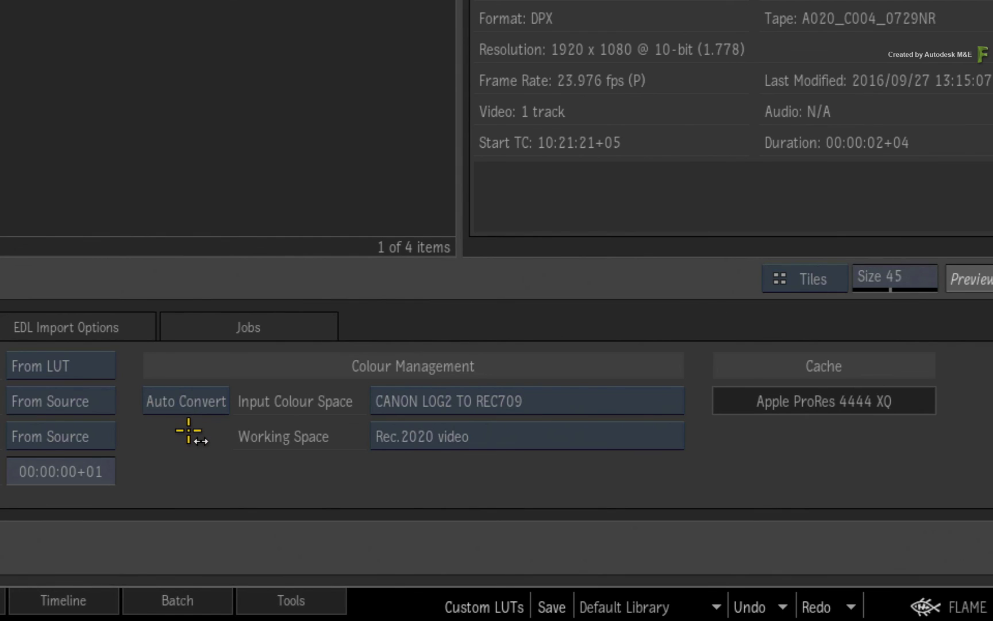
click(198, 401)
click(208, 464)
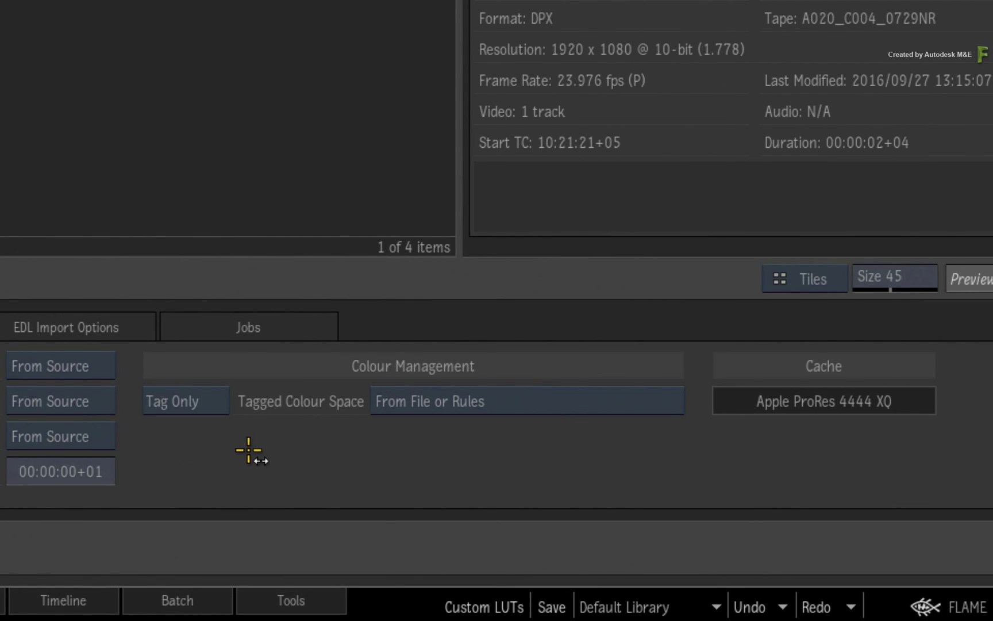
click(212, 405)
click(218, 339)
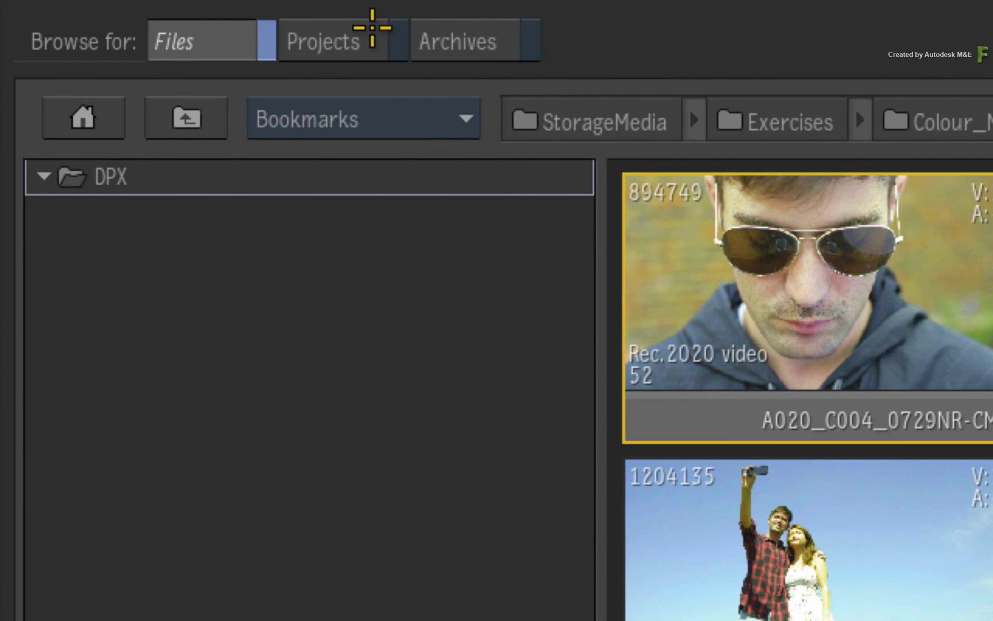
Browse the Projects and Archives tabs, then return to the DPX files in MediaHub.
click(284, 16)
click(497, 41)
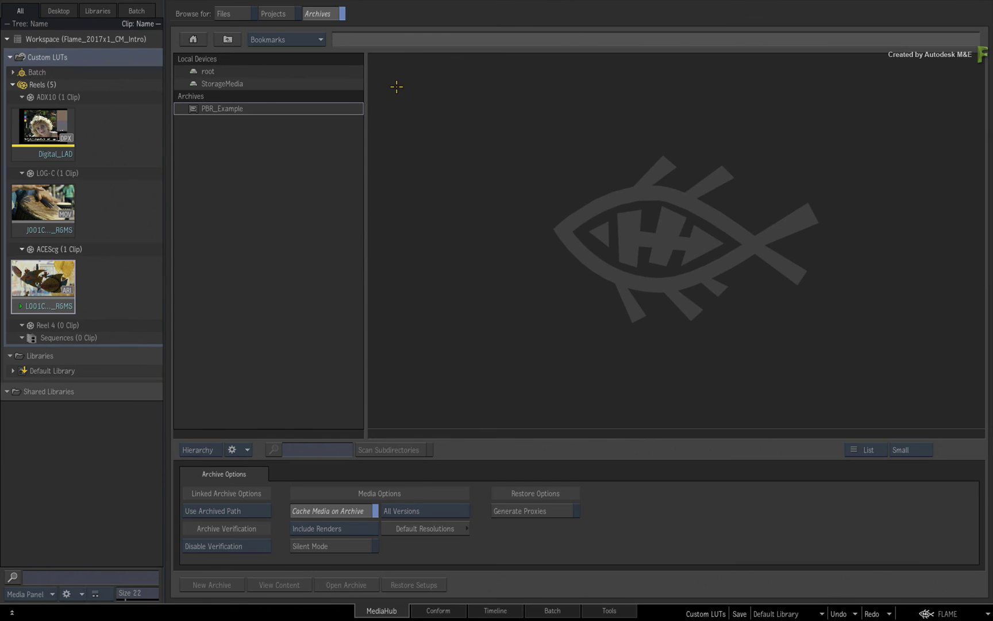
click(281, 38)
click(240, 14)
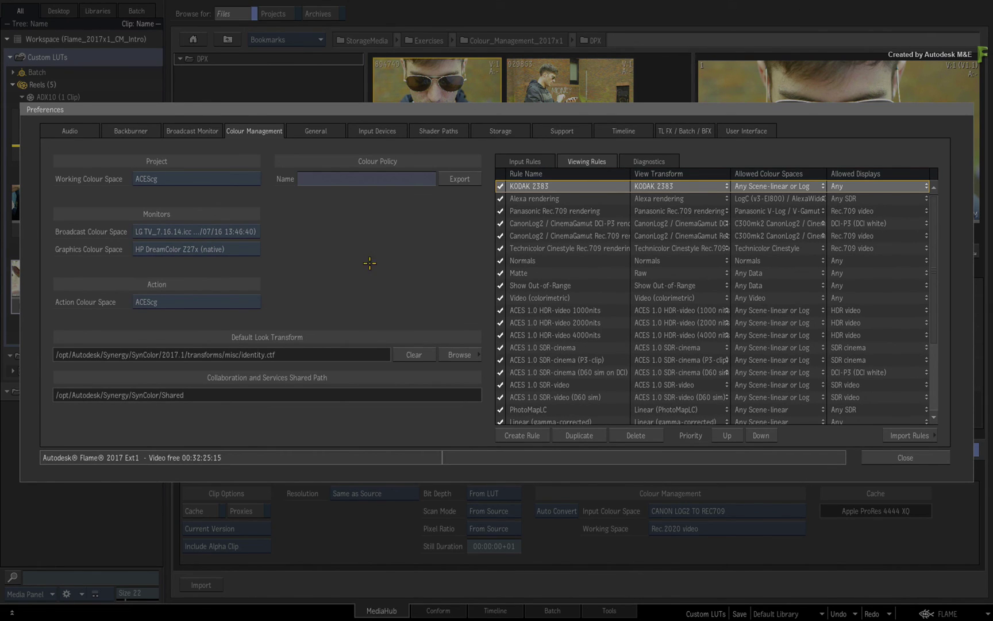
Close Preferences and show the reels holding the ADX10, LOG-C and ACEScg clips.
click(929, 459)
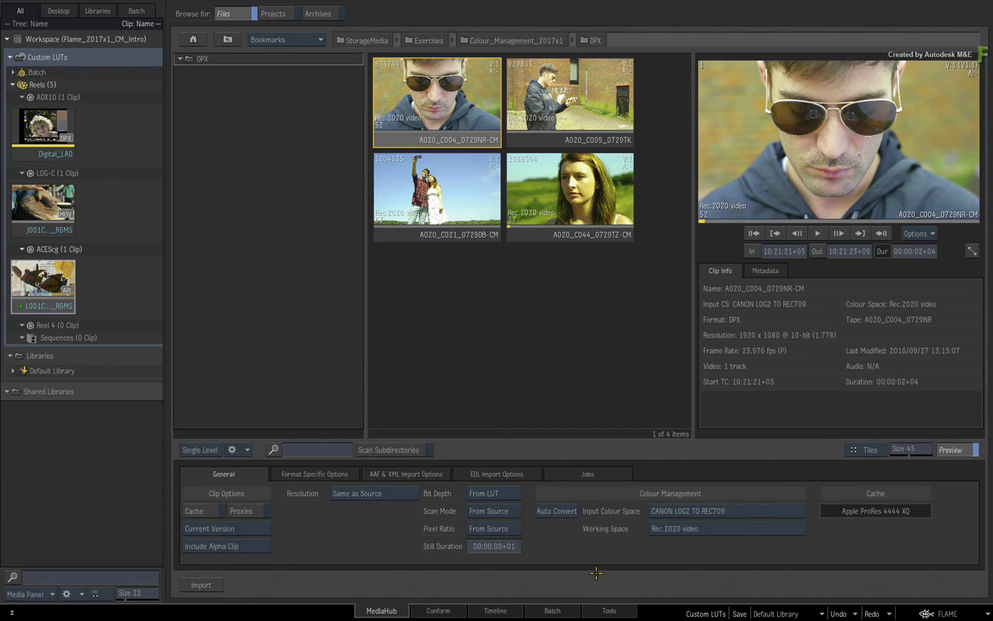
click(590, 610)
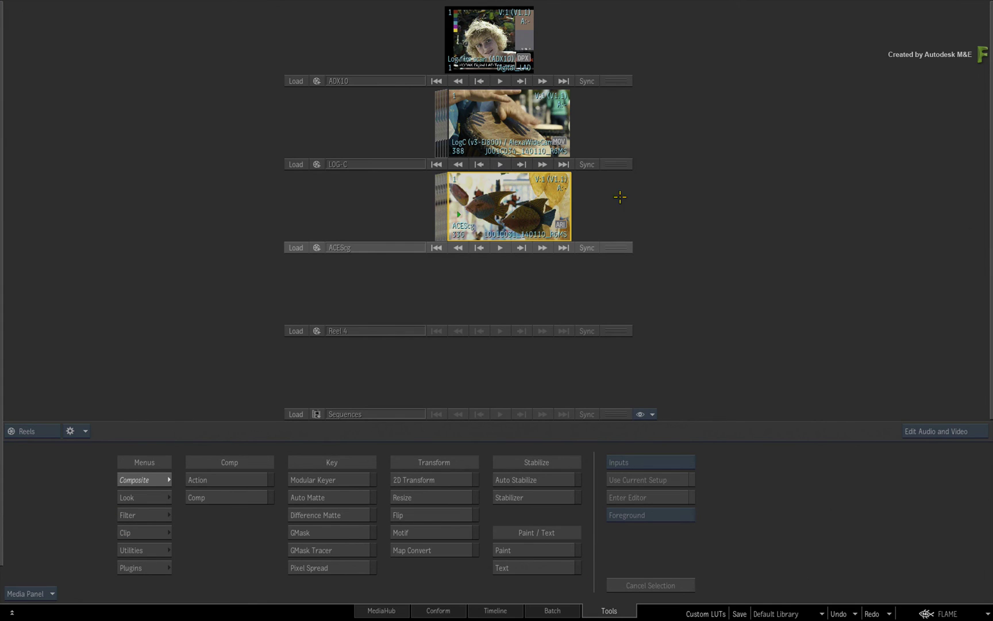
scroll(517, 40, up, 1)
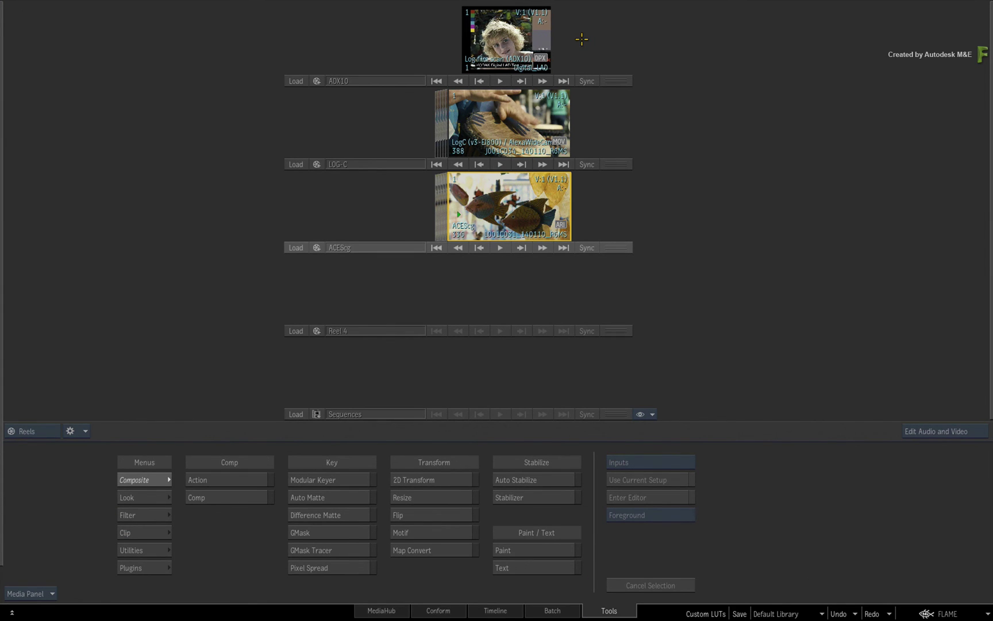